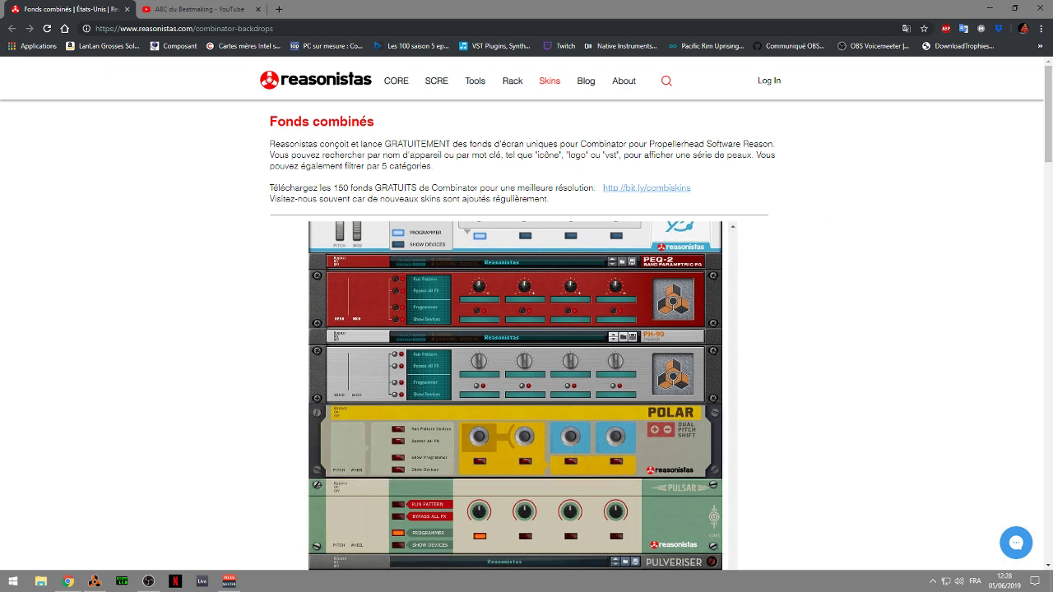
Browse the Reasonistas gallery of Combinator backdrops, examining the skins for Reason devices and third-party instruments.
{"action": "mouse_move", "coordinate": [1049, 126]}
{"action": "left_mouse_down"}
{"action": "mouse_move", "coordinate": [1050, 151]}
{"action": "mouse_move", "coordinate": [1050, 140]}
{"action": "left_mouse_up"}
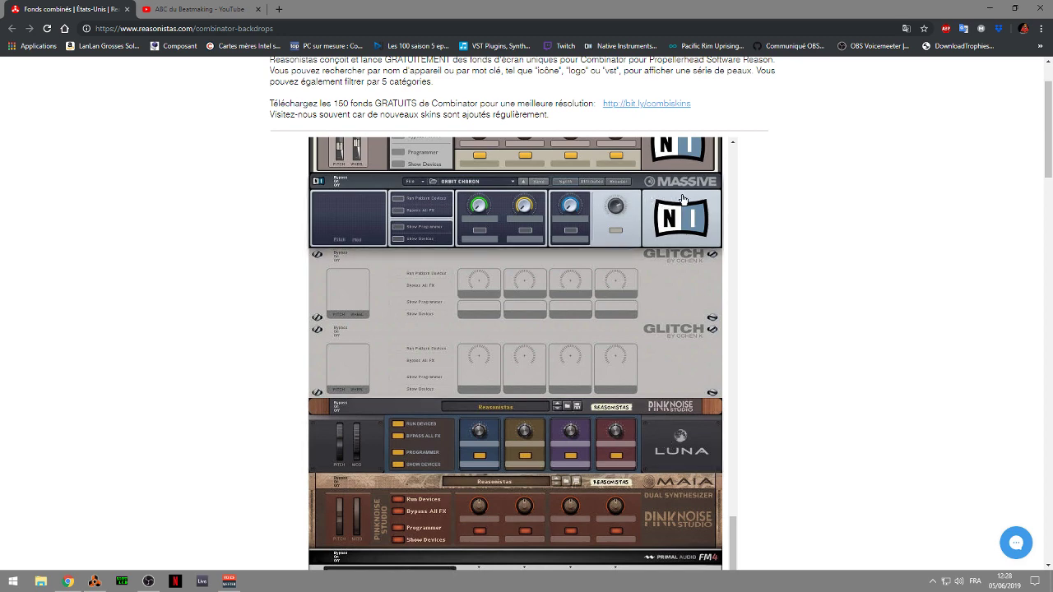
{"action": "left_click", "coordinate": [733, 144]}
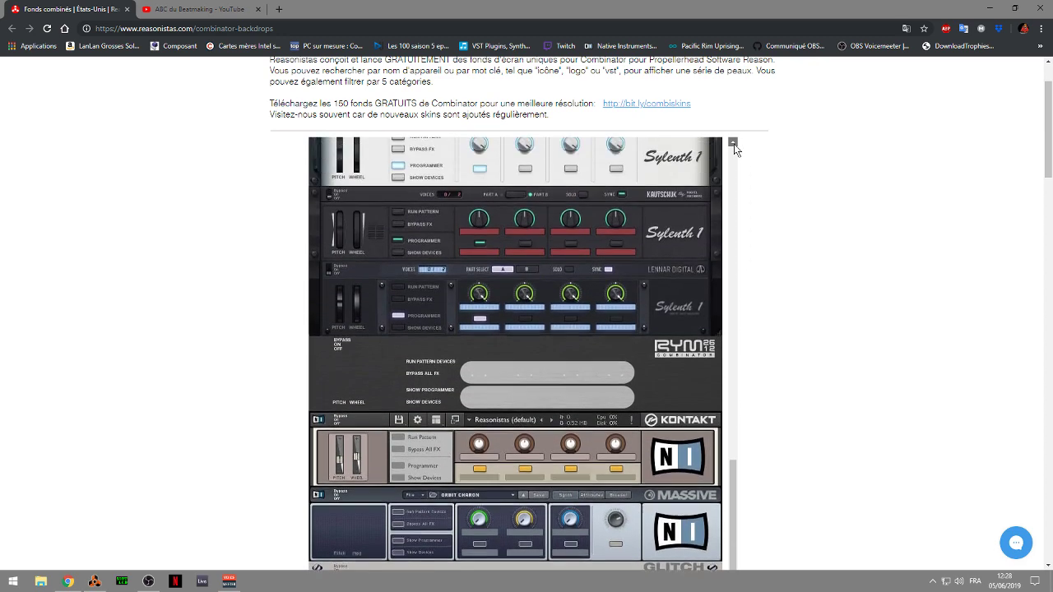
{"action": "left_click_drag", "start_coordinate": [733, 143], "coordinate": [734, 143]}
{"action": "left_click_drag", "start_coordinate": [732, 379], "coordinate": [738, 572]}
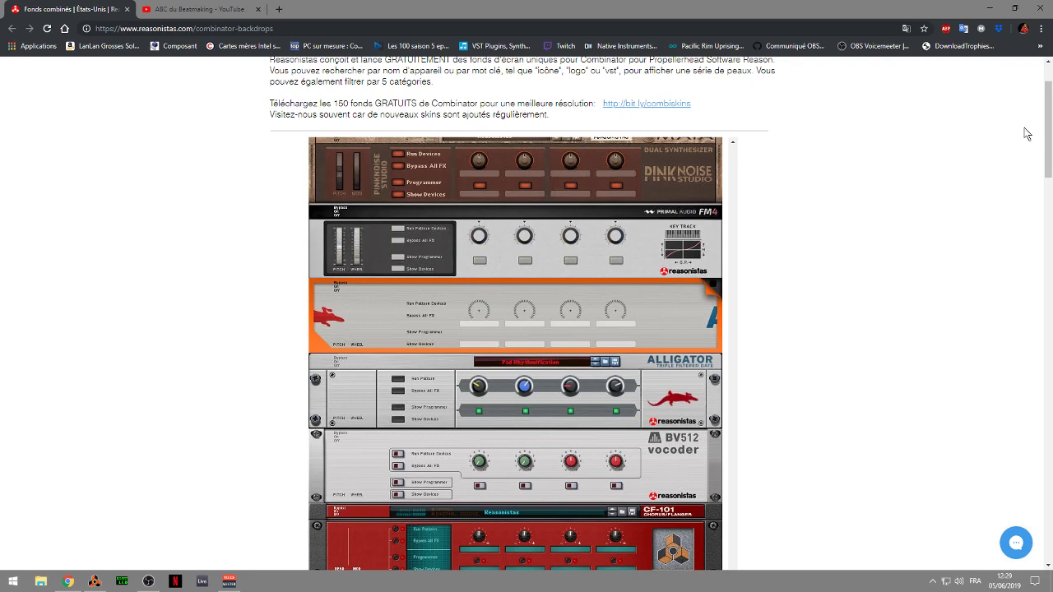
{"action": "left_click_drag", "start_coordinate": [1049, 132], "coordinate": [1049, 202]}
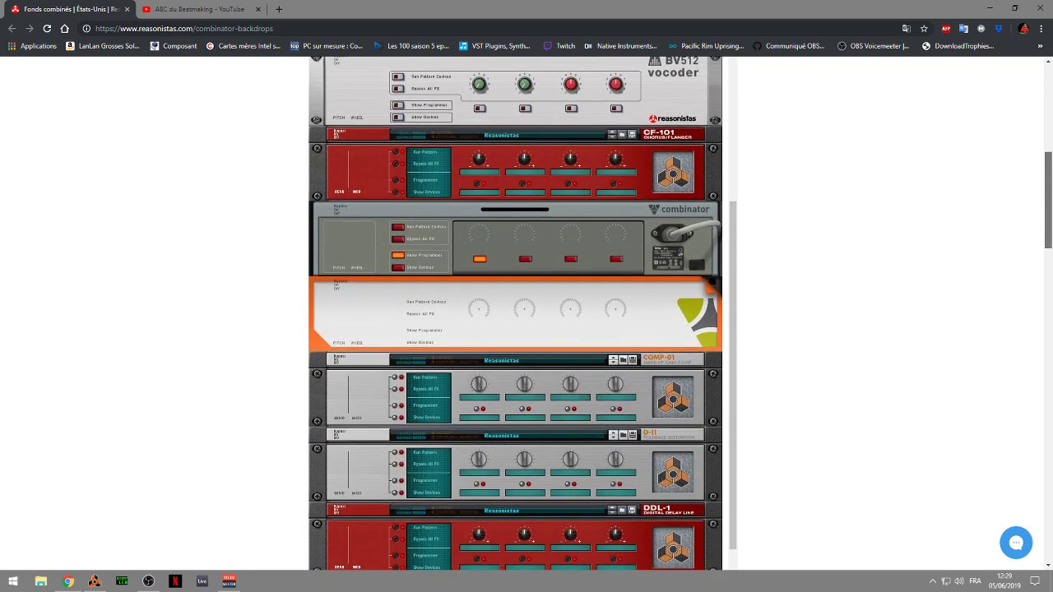
{"action": "scroll", "coordinate": [515, 314], "scroll_direction": "down", "scroll_amount": 1}
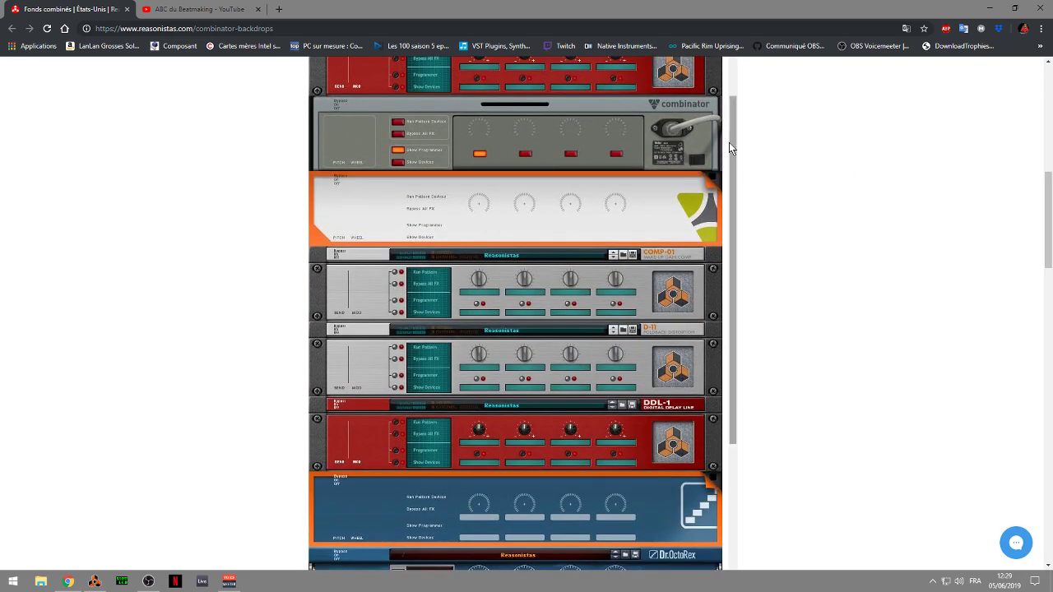
{"action": "left_click_drag", "start_coordinate": [729, 143], "coordinate": [760, 489]}
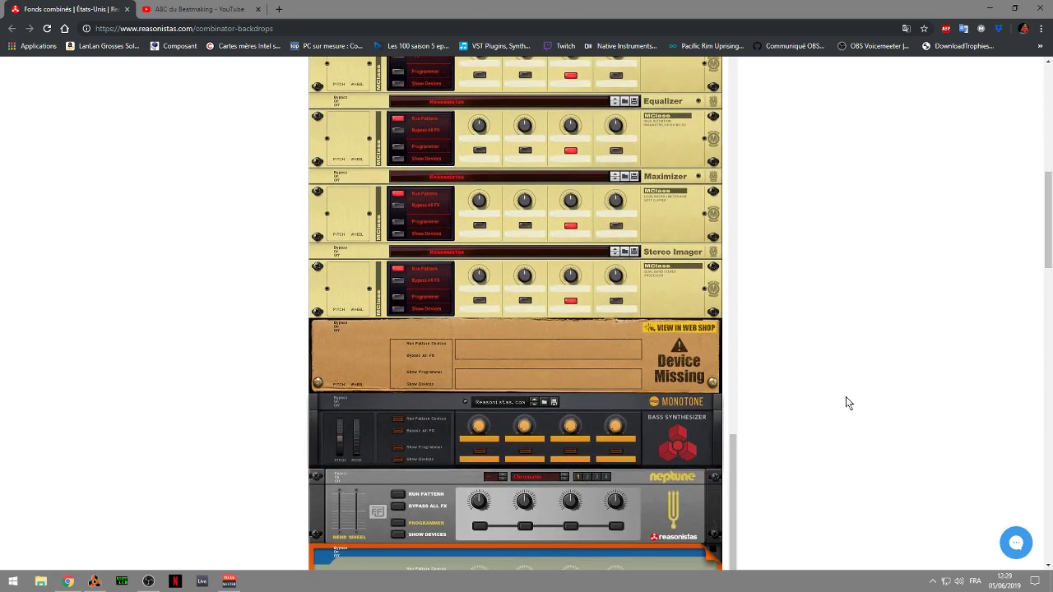
{"action": "left_click_drag", "start_coordinate": [1048, 210], "coordinate": [1048, 292]}
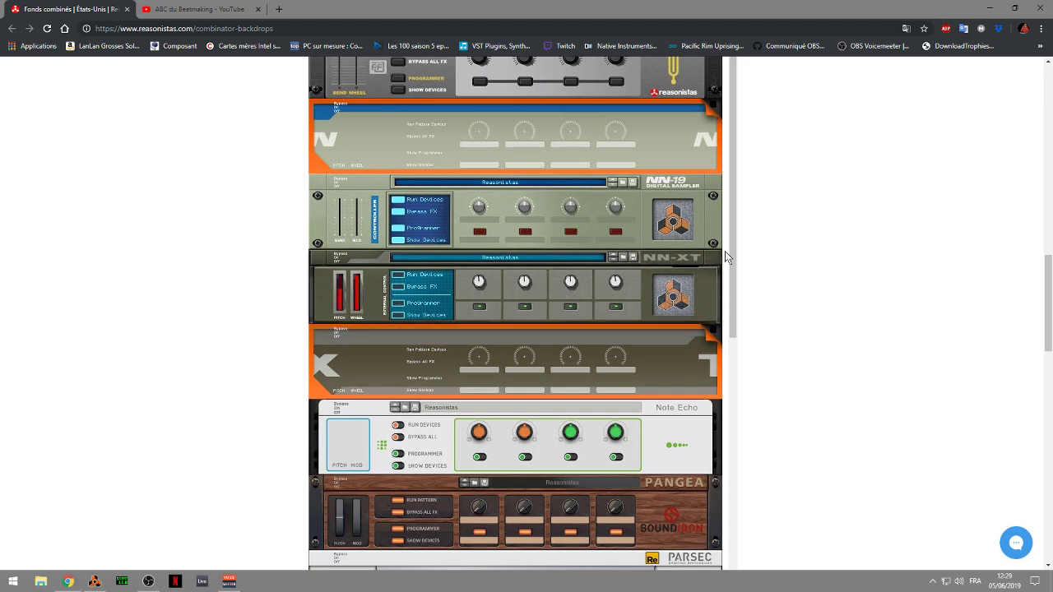
{"action": "left_click_drag", "start_coordinate": [734, 257], "coordinate": [758, 535]}
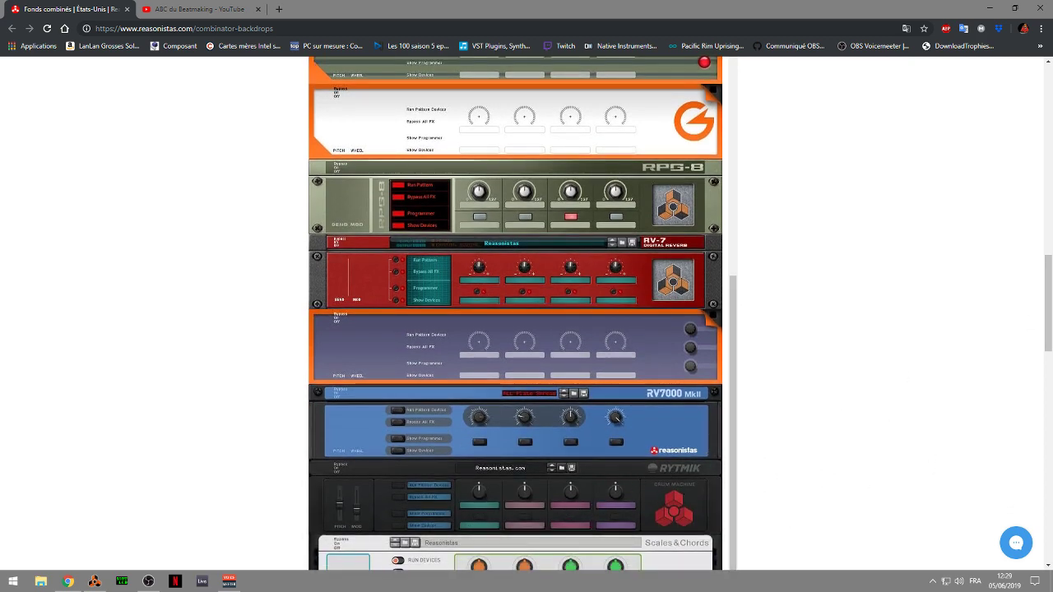
{"action": "left_click_drag", "start_coordinate": [1048, 282], "coordinate": [1048, 371]}
{"action": "left_click_drag", "start_coordinate": [738, 133], "coordinate": [776, 544]}
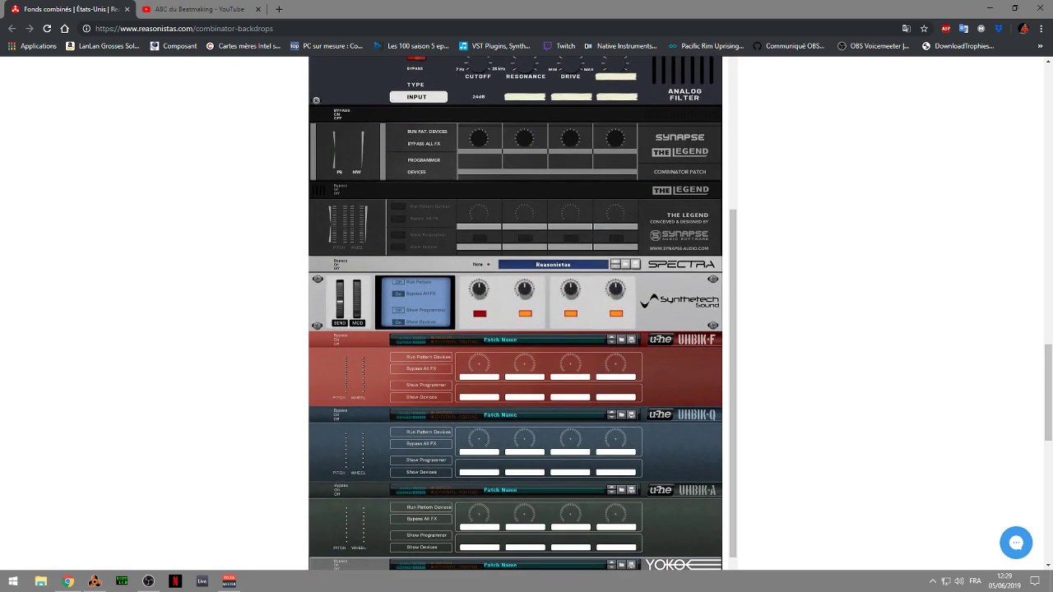
{"action": "left_click_drag", "start_coordinate": [1048, 359], "coordinate": [1049, 423]}
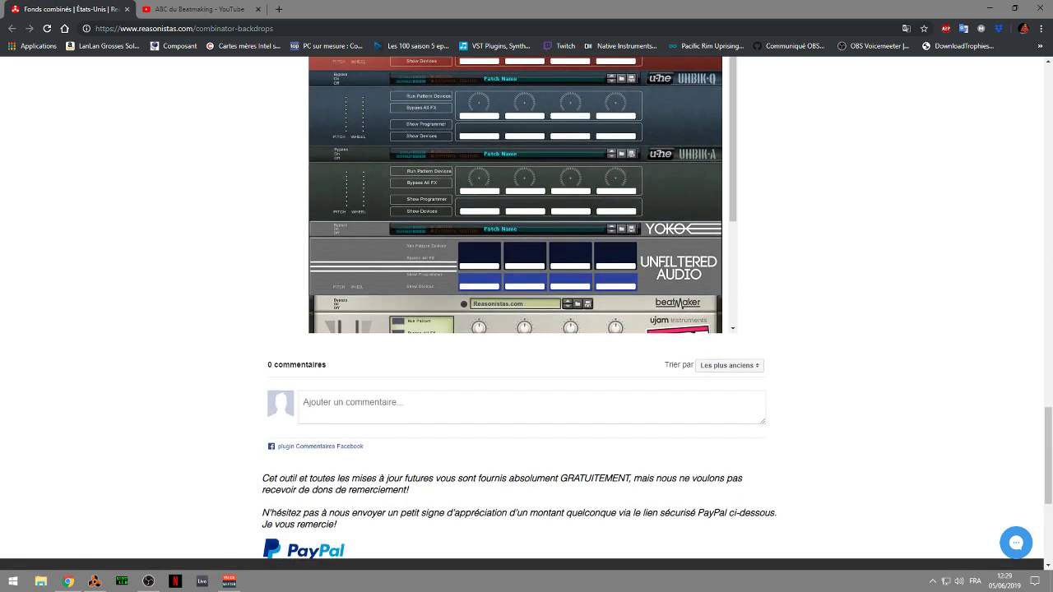
{"action": "left_click_drag", "start_coordinate": [736, 181], "coordinate": [740, 221]}
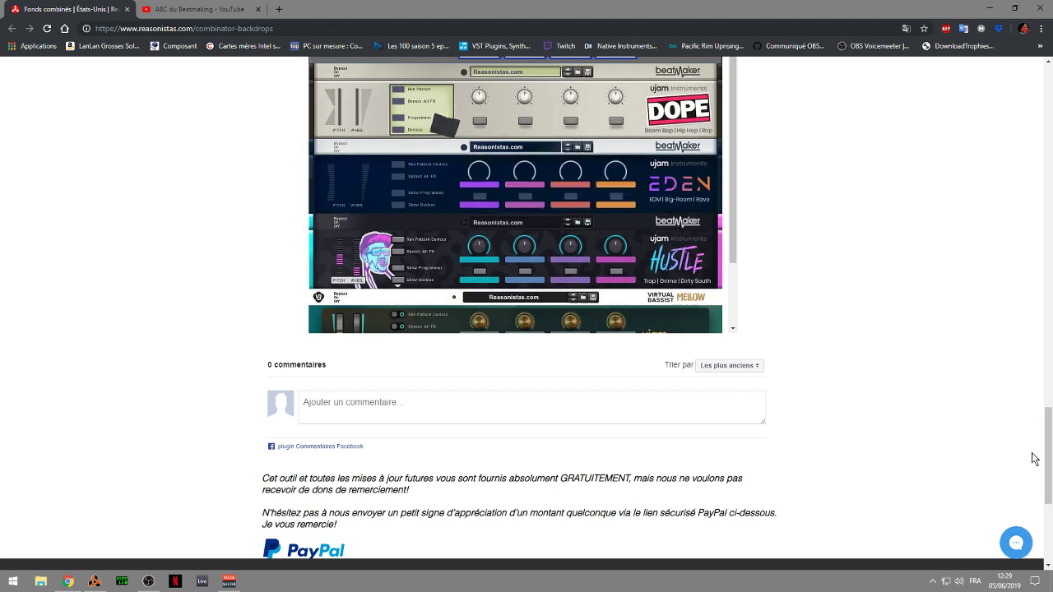
{"action": "left_click_drag", "start_coordinate": [1046, 459], "coordinate": [1045, 428]}
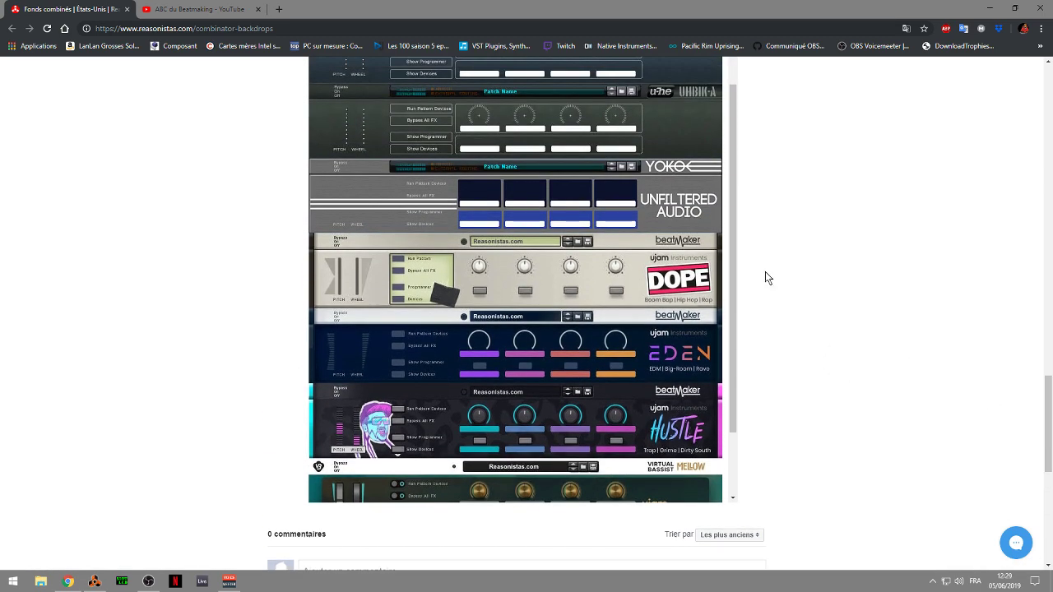
{"action": "left_click_drag", "start_coordinate": [730, 224], "coordinate": [746, 280]}
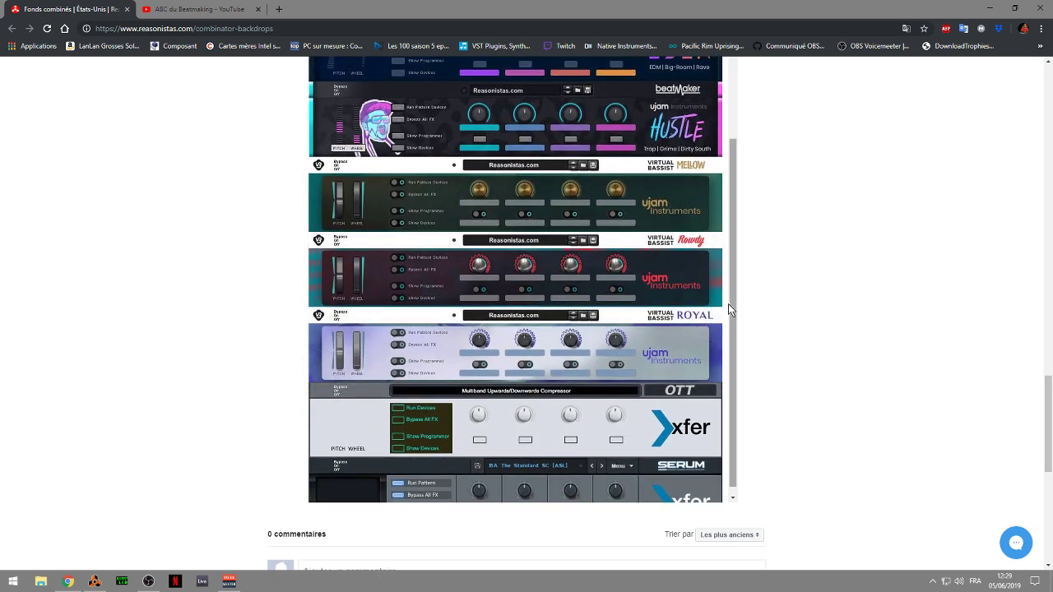
{"action": "scroll", "coordinate": [730, 305], "scroll_direction": "down", "scroll_amount": 2}
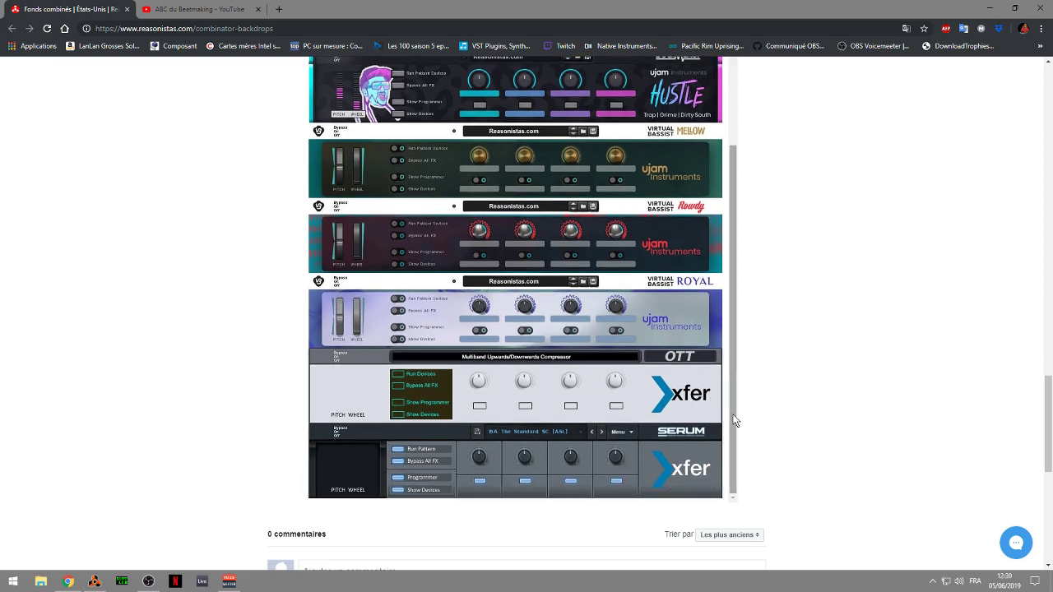
{"action": "left_click_drag", "start_coordinate": [733, 416], "coordinate": [693, 33]}
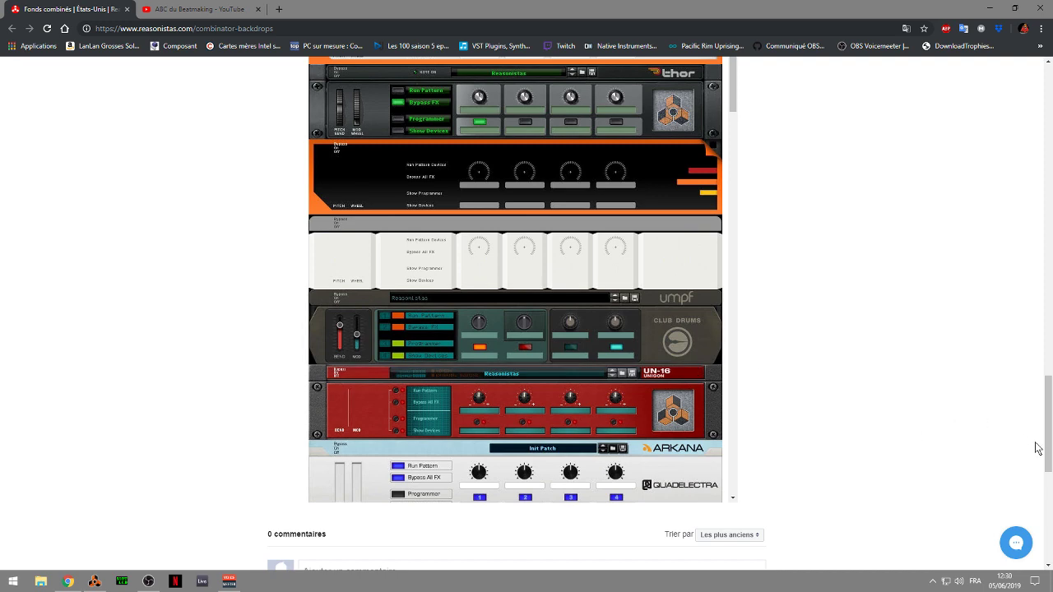
{"action": "left_click_drag", "start_coordinate": [1048, 448], "coordinate": [1033, 212]}
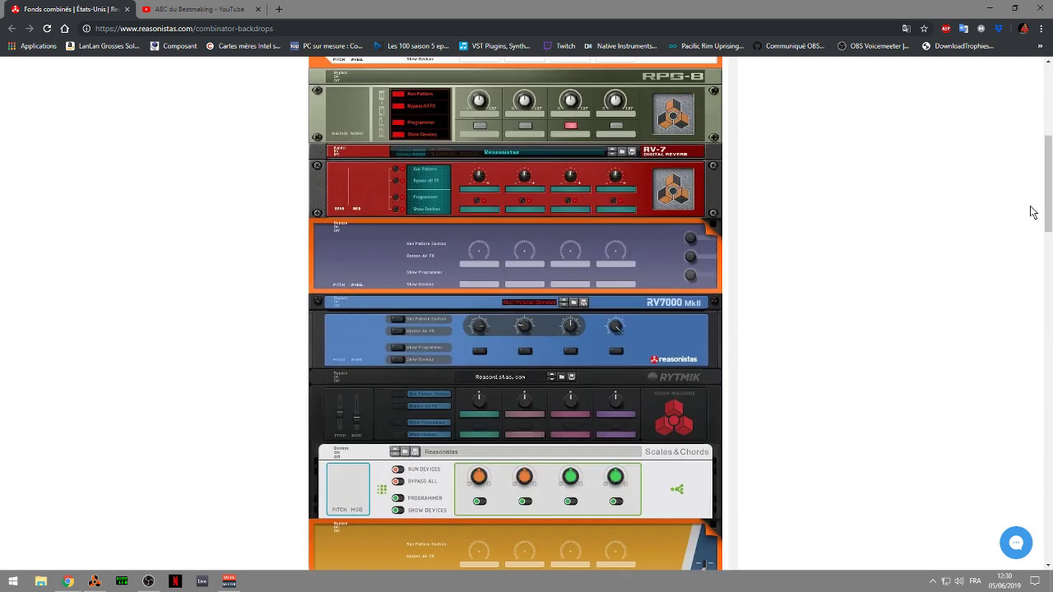
Switch to Reason and toggle the BEATMAKER DOPE Combinator's devices and programmer out of view and back.
{"action": "left_click", "coordinate": [96, 583]}
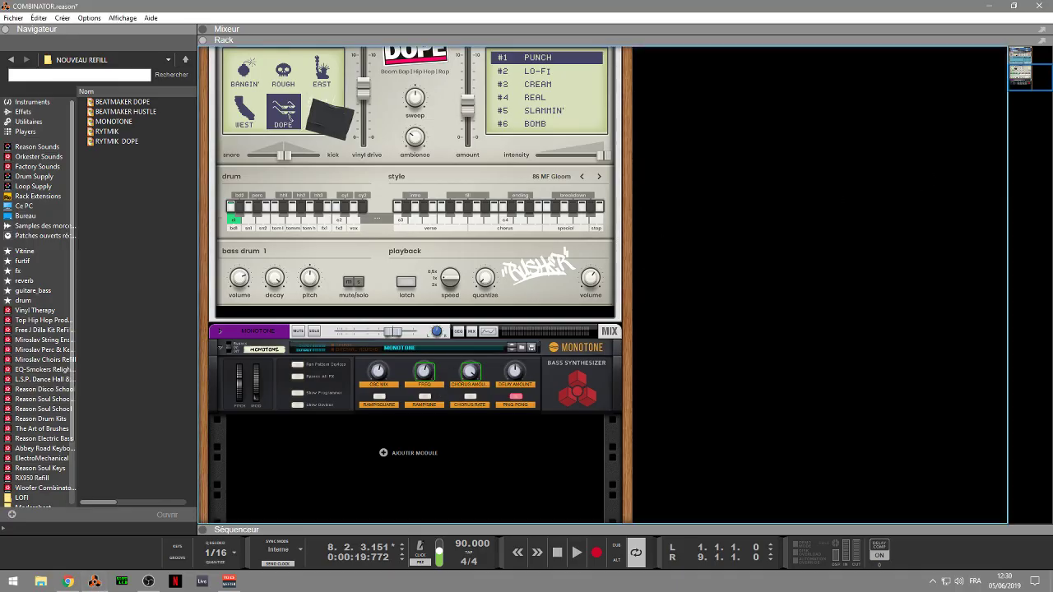
{"action": "left_click_drag", "start_coordinate": [1022, 70], "coordinate": [1019, 58]}
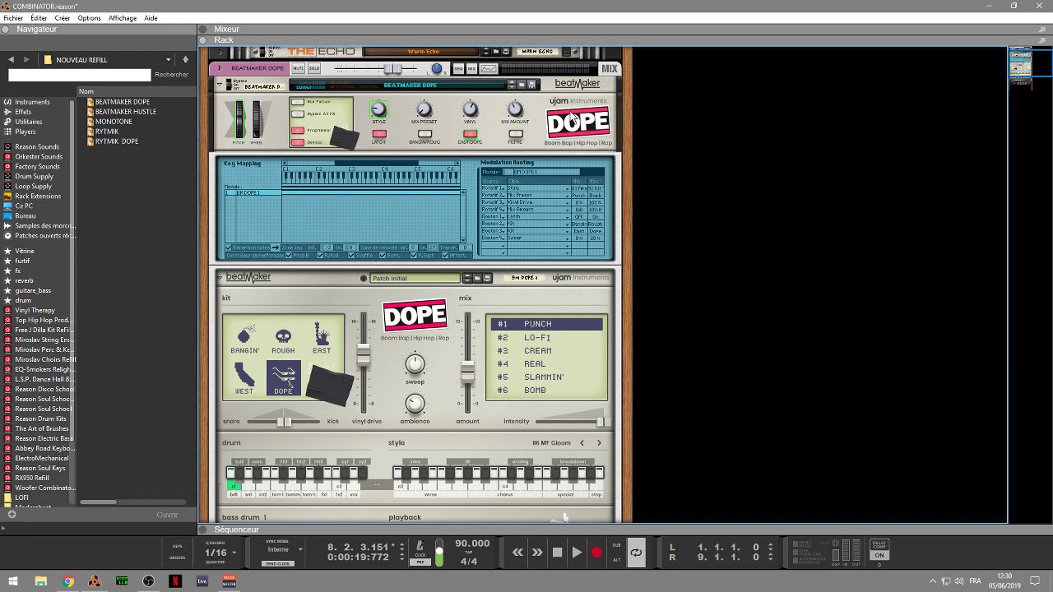
{"action": "left_click", "coordinate": [297, 143]}
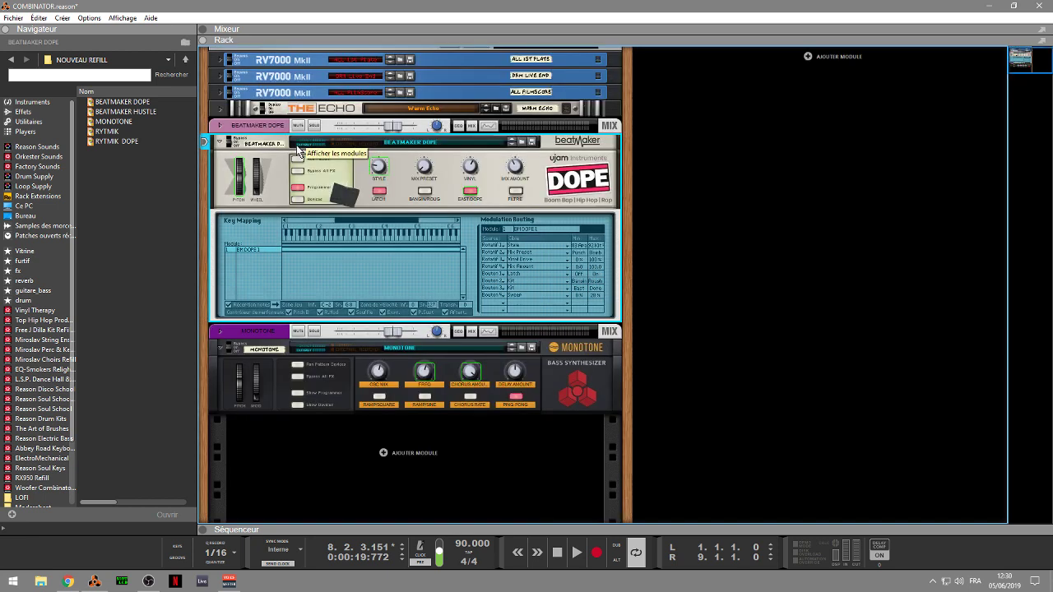
{"action": "left_click", "coordinate": [298, 190]}
{"action": "left_click", "coordinate": [298, 227]}
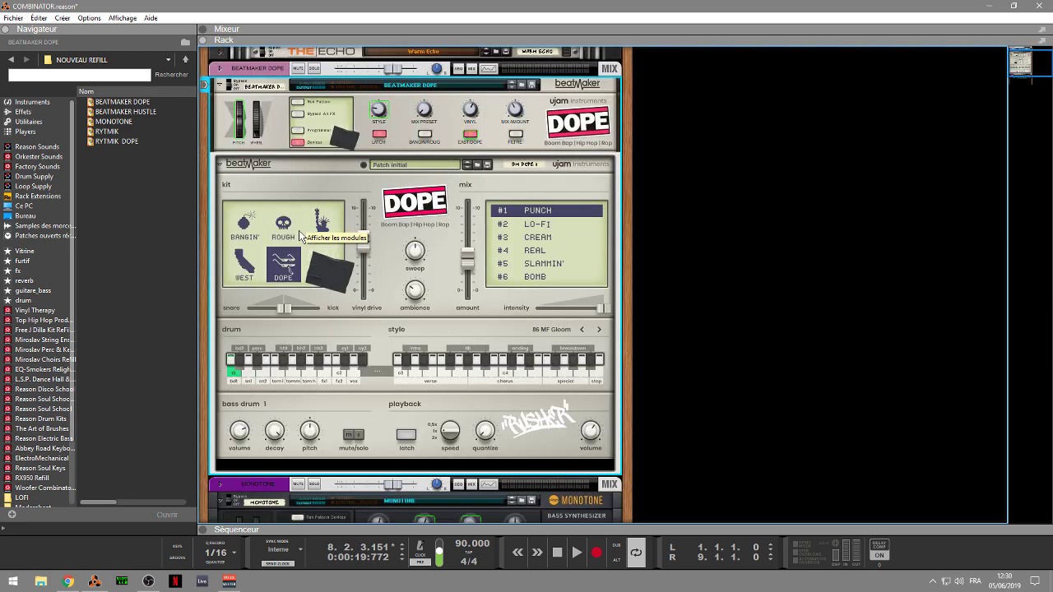
{"action": "left_click", "coordinate": [299, 130]}
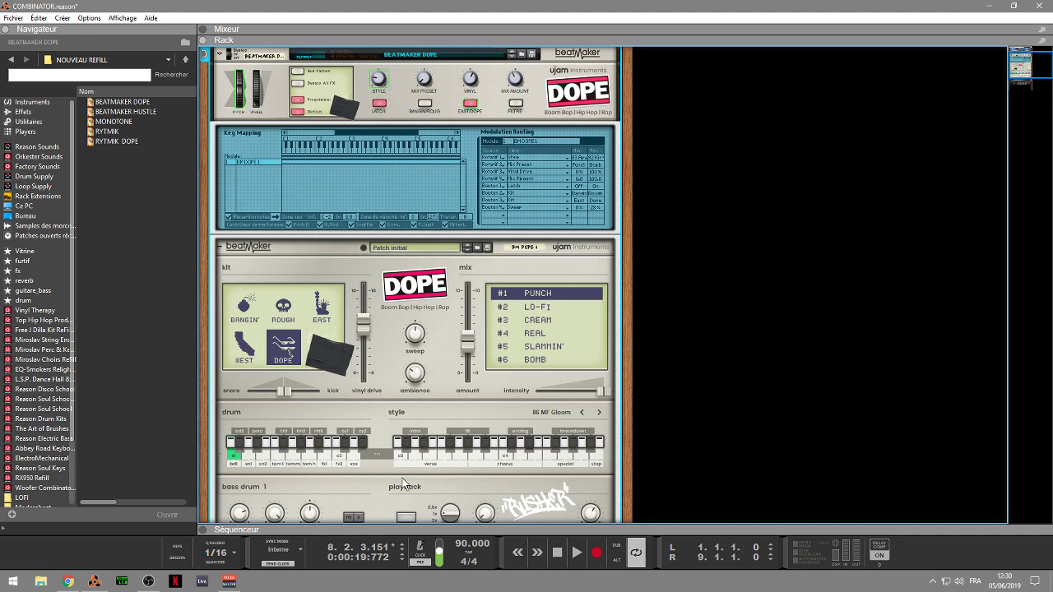
Play the song from its beginning and open the sequencer alongside the rack.
{"action": "key", "text": "KP_0"}
{"action": "key", "text": "space"}
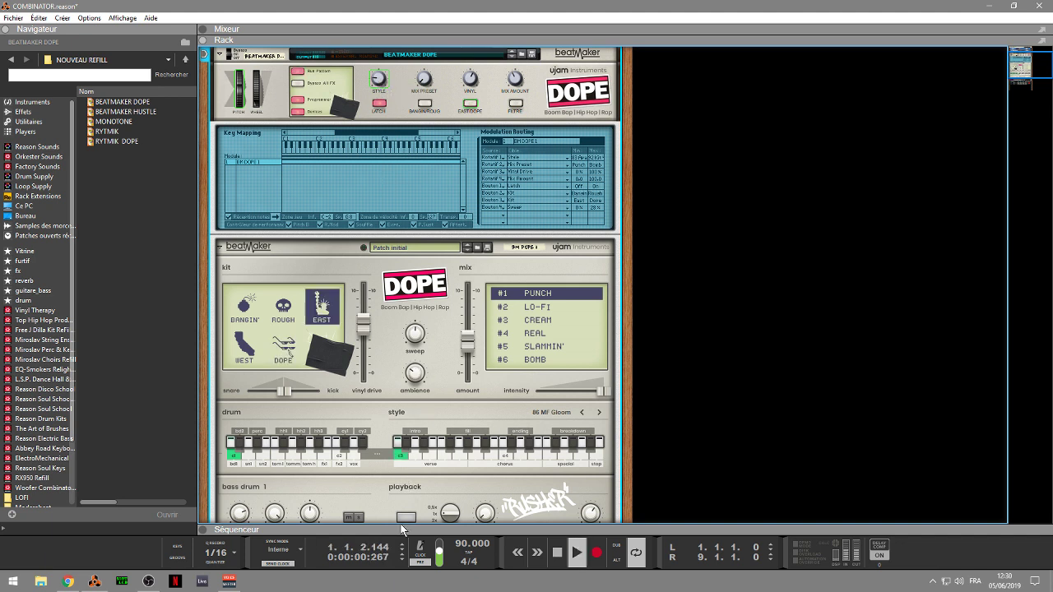
{"action": "left_click", "coordinate": [206, 531]}
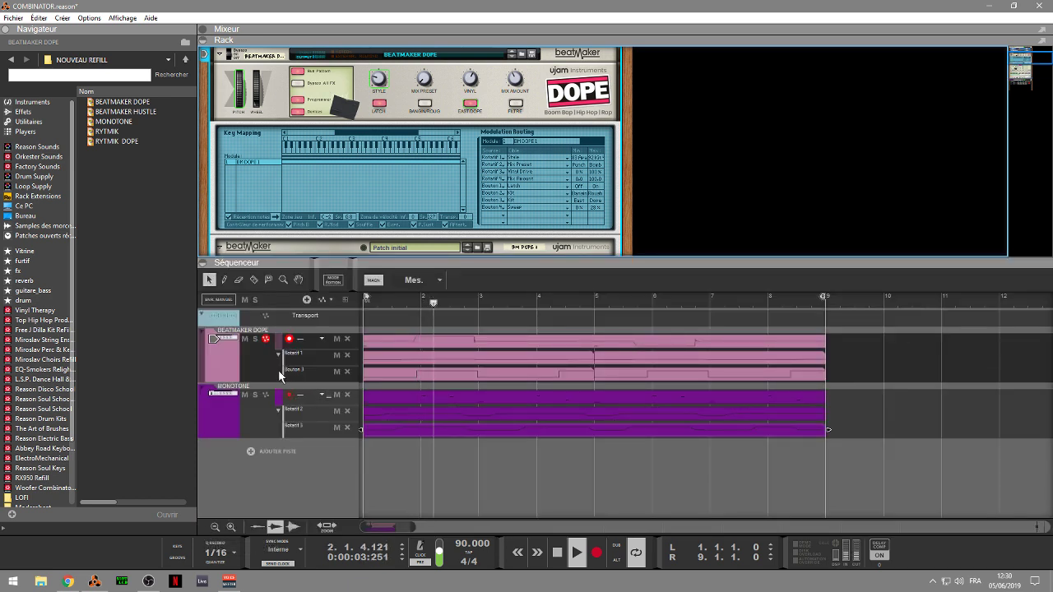
Solo the BEATMAKER DOPE track and mute its Rotatif 1 and Bouton 3 automation lanes.
{"action": "left_click", "coordinate": [255, 338]}
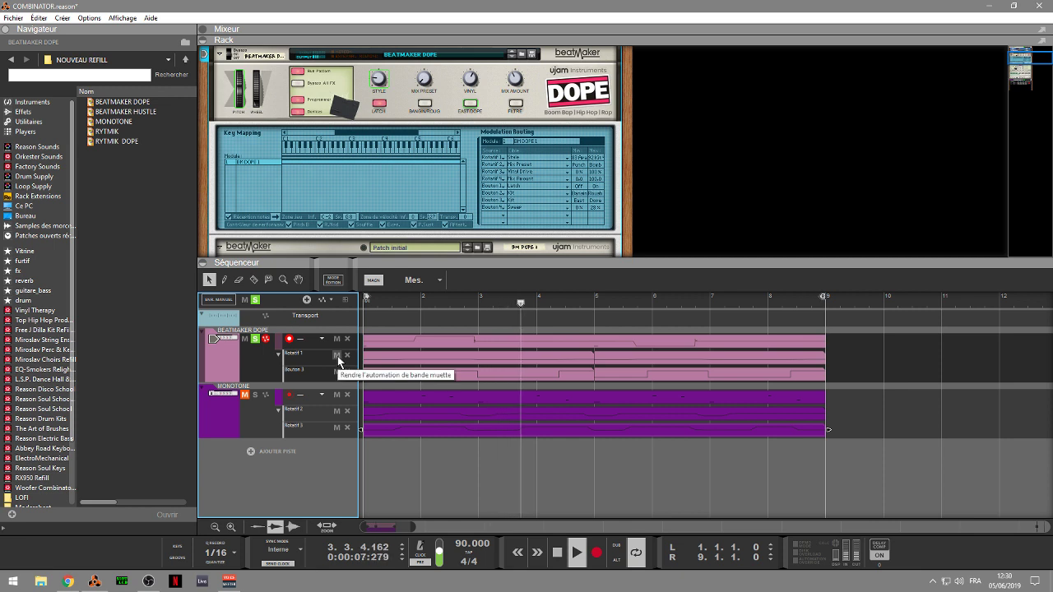
{"action": "left_click", "coordinate": [337, 358]}
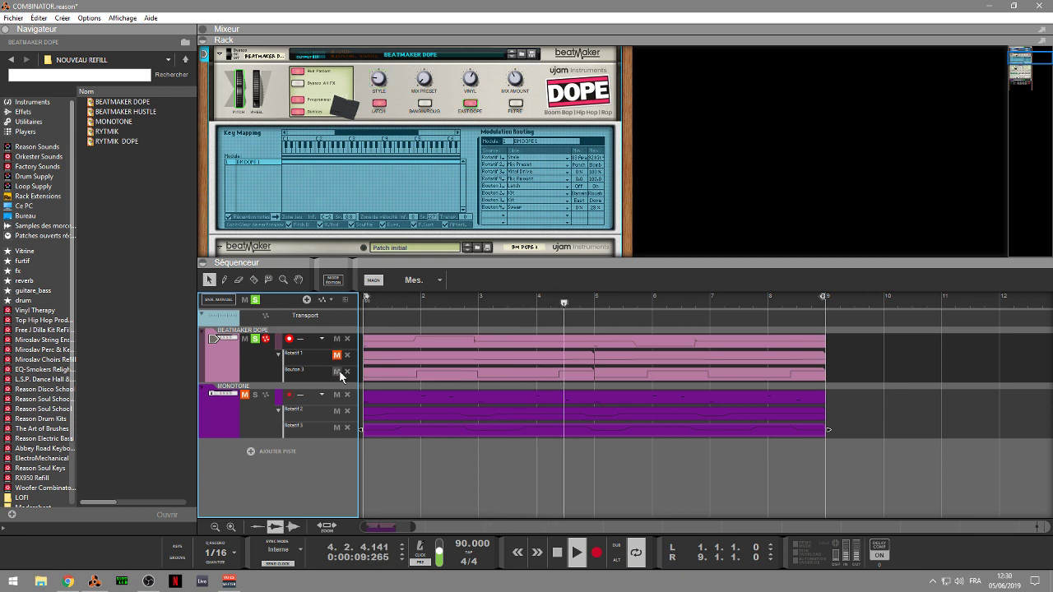
{"action": "left_click", "coordinate": [337, 372]}
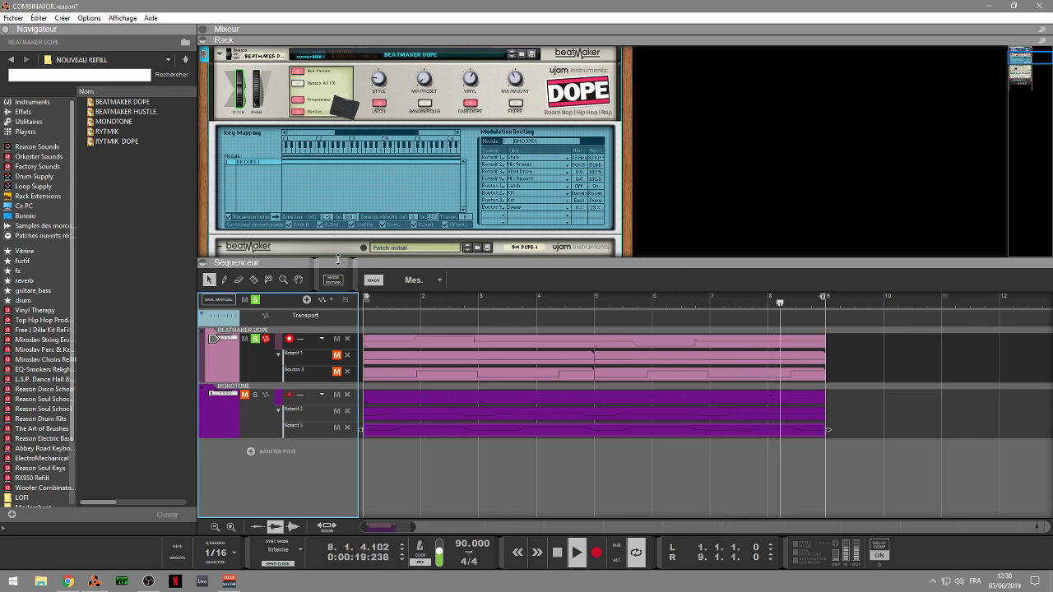
Play the soloed Dope beat while changing its drum style to 90 Shook Zeros, and stop playback.
{"action": "left_click_drag", "start_coordinate": [337, 260], "coordinate": [336, 361]}
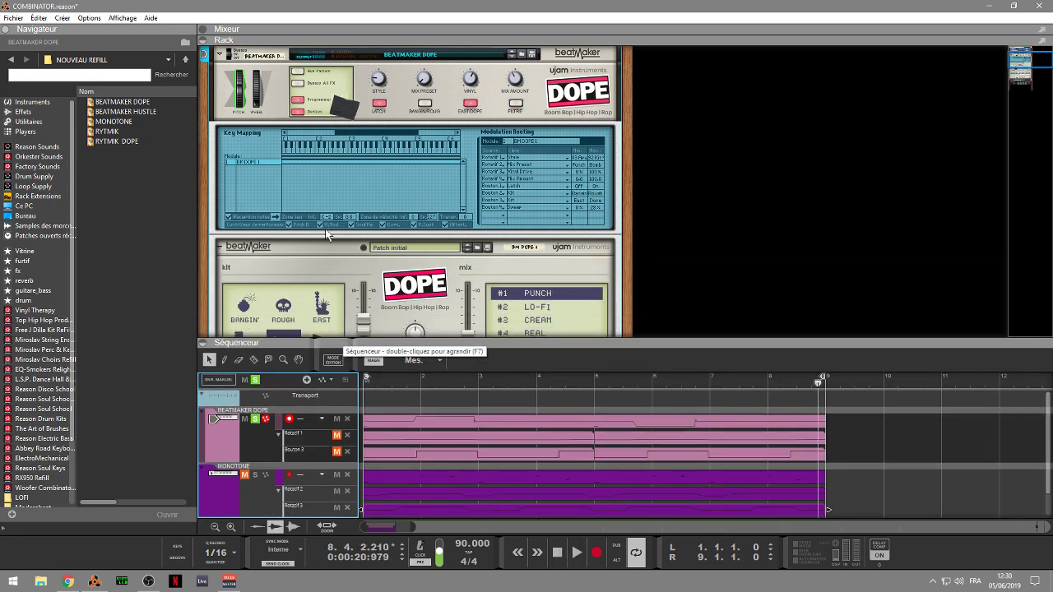
{"action": "left_click", "coordinate": [380, 80]}
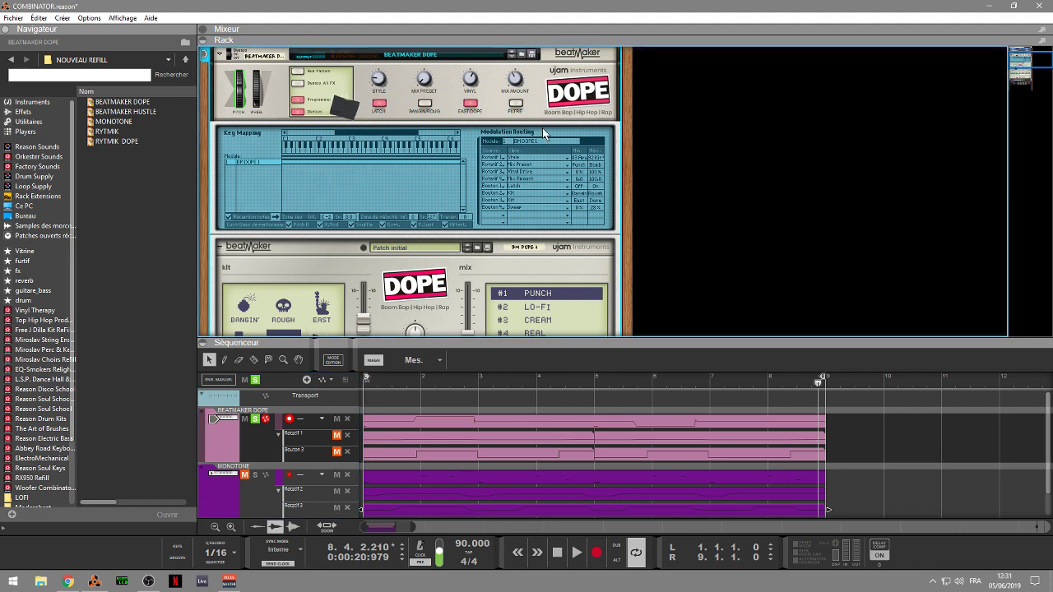
{"action": "left_click_drag", "start_coordinate": [1011, 66], "coordinate": [1021, 75]}
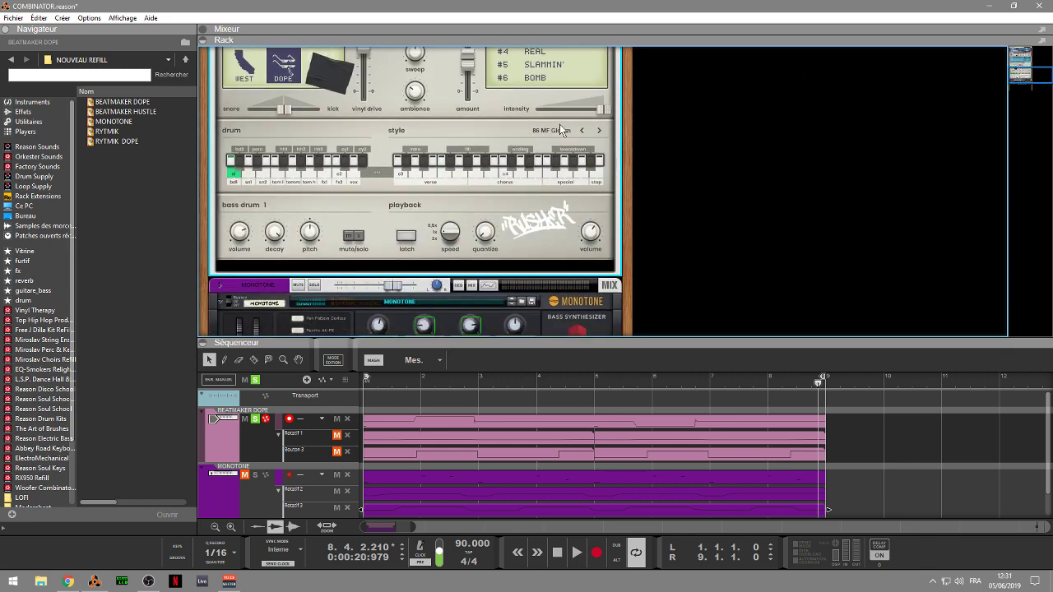
{"action": "left_click", "coordinate": [501, 160]}
{"action": "key", "text": "space"}
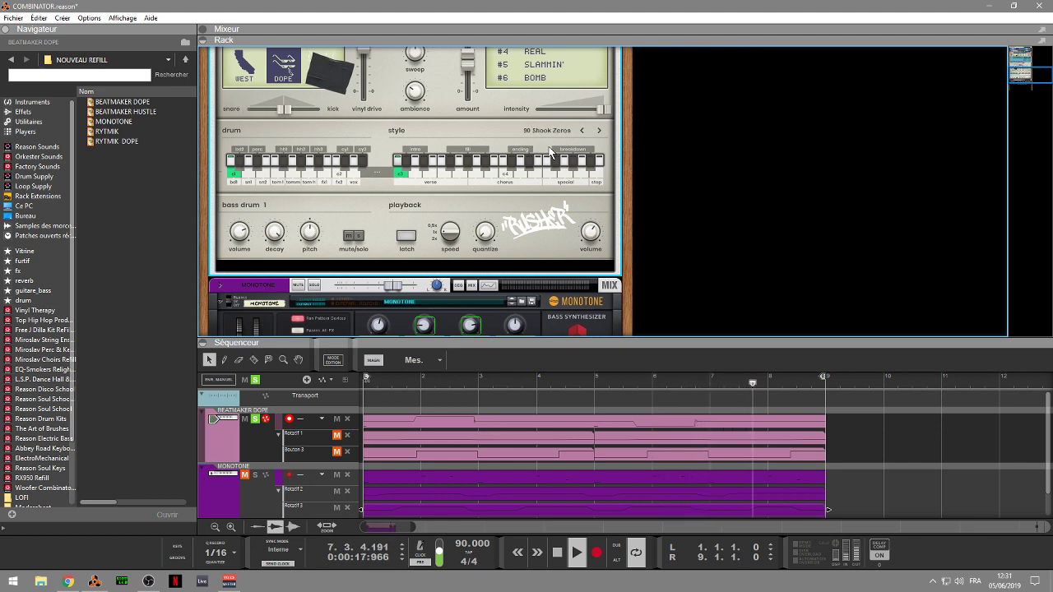
{"action": "key", "text": "space"}
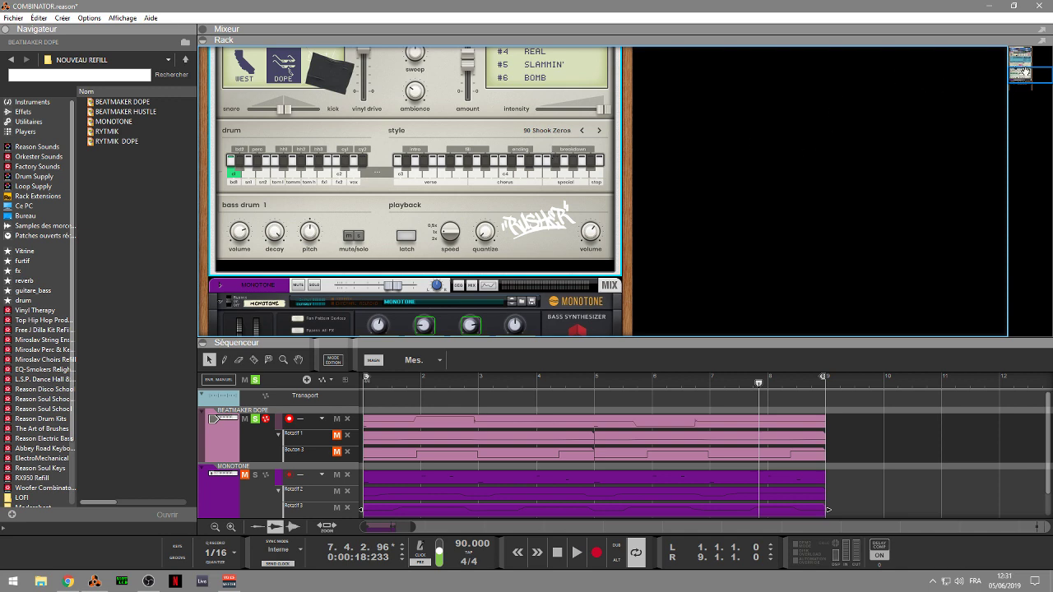
Inspect the Playback targets available for Rotatif 1 in the BEATMAKER DOPE Combinator's modulation routing.
{"action": "left_click_drag", "start_coordinate": [1026, 73], "coordinate": [1015, 53]}
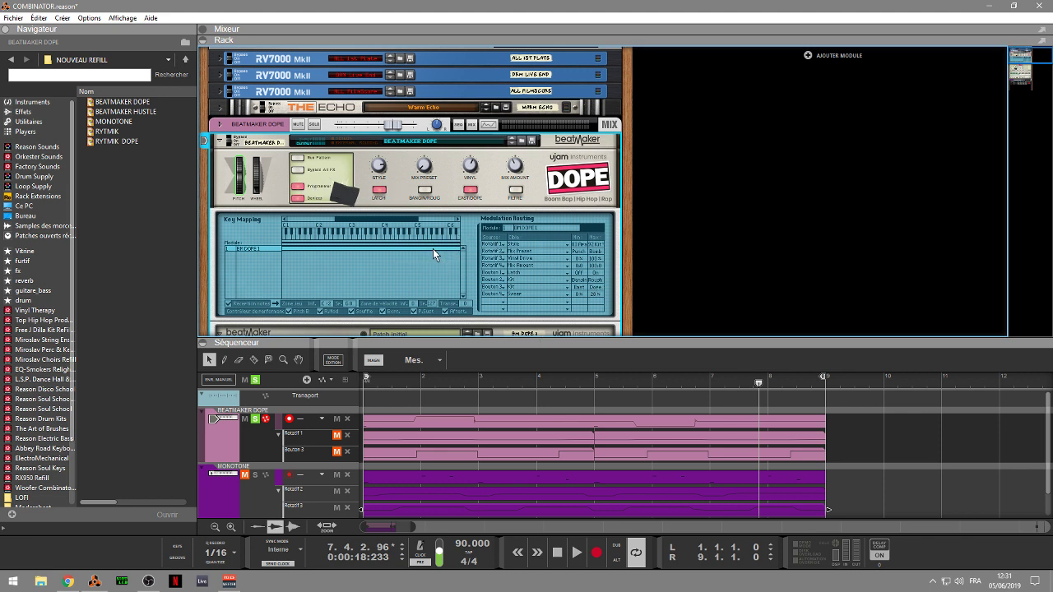
{"action": "left_click", "coordinate": [531, 249]}
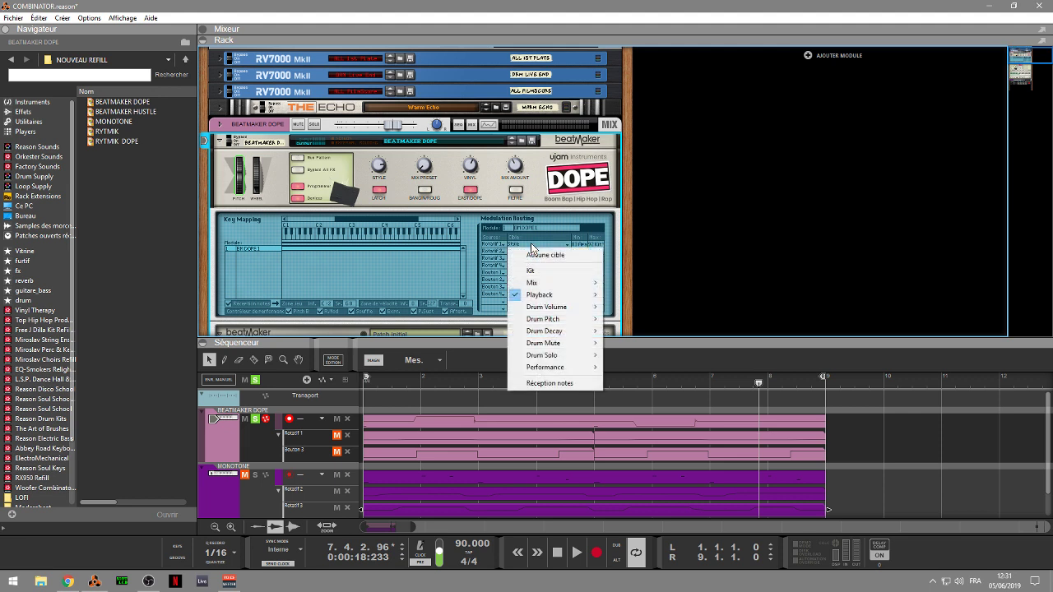
{"action": "mouse_move", "coordinate": [549, 300]}
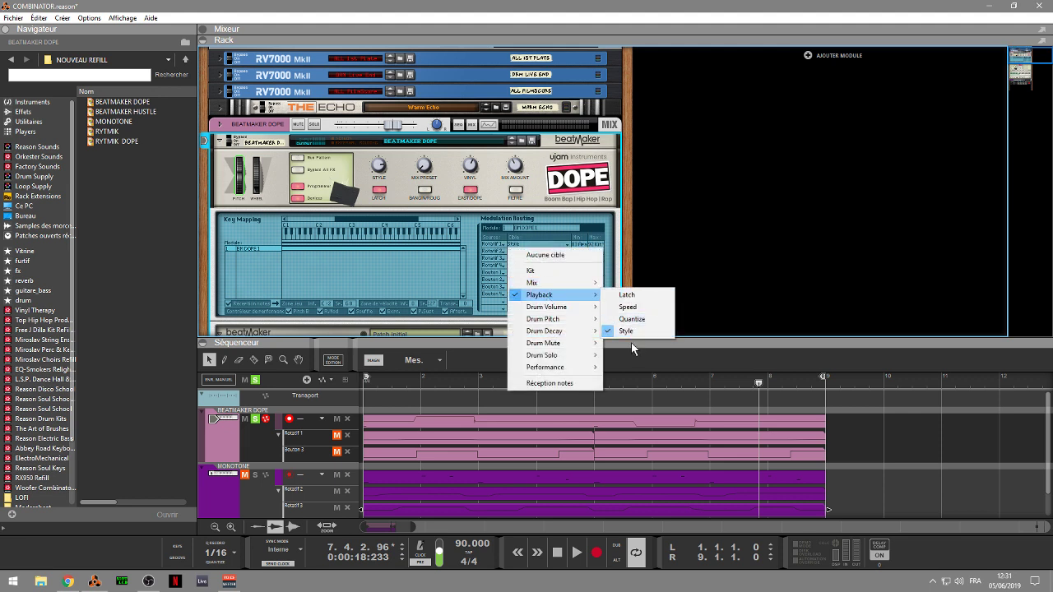
{"action": "left_click", "coordinate": [694, 255]}
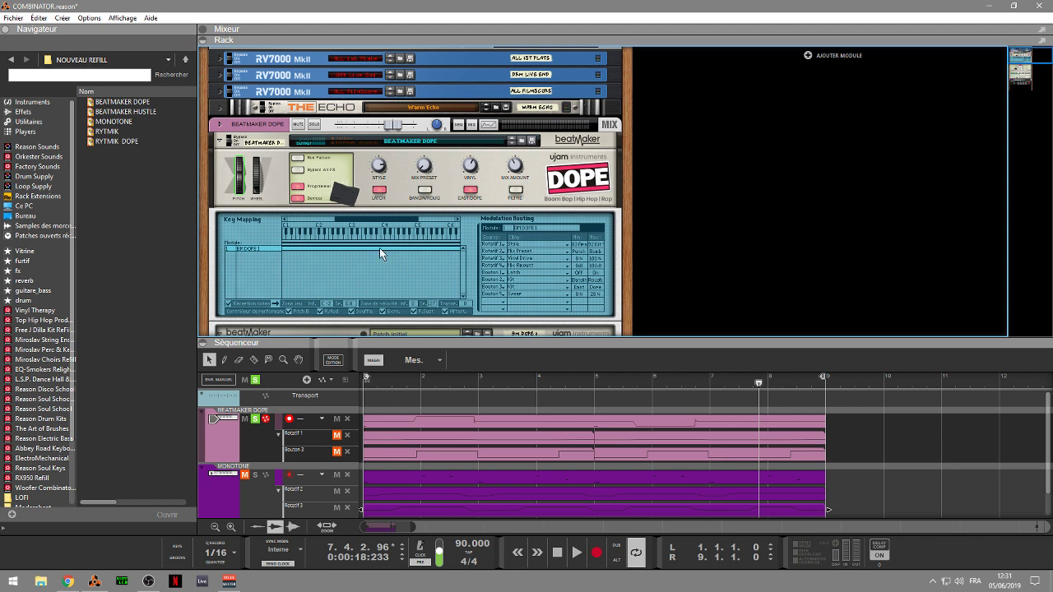
Collapse the sequencer and play the Dope beat while varying the Combinator's vinyl drive and mix amount, stopping playback after each demonstration.
{"action": "left_click", "coordinate": [203, 342]}
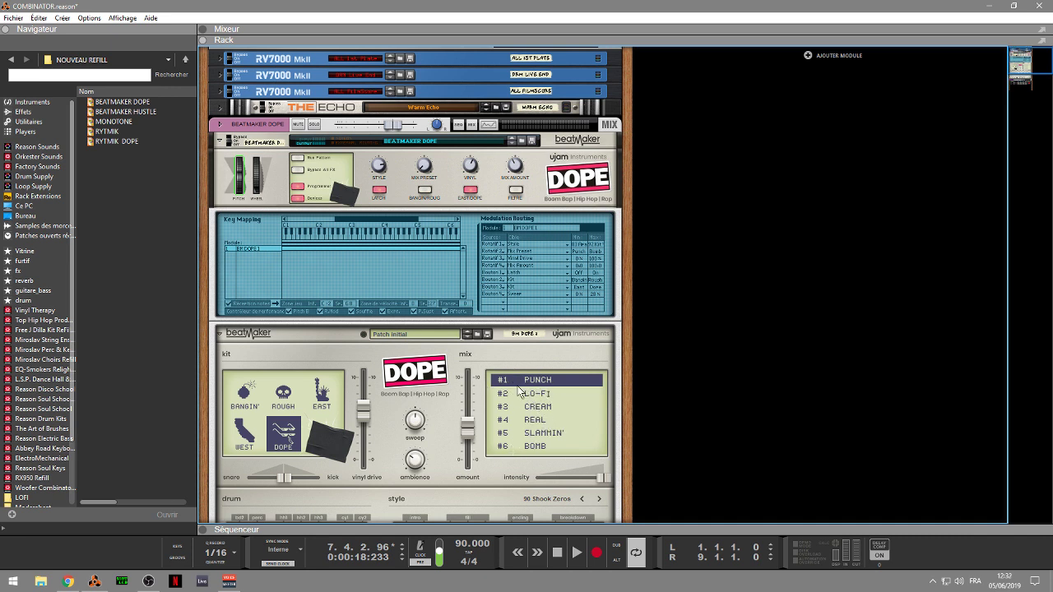
{"action": "key", "text": "space"}
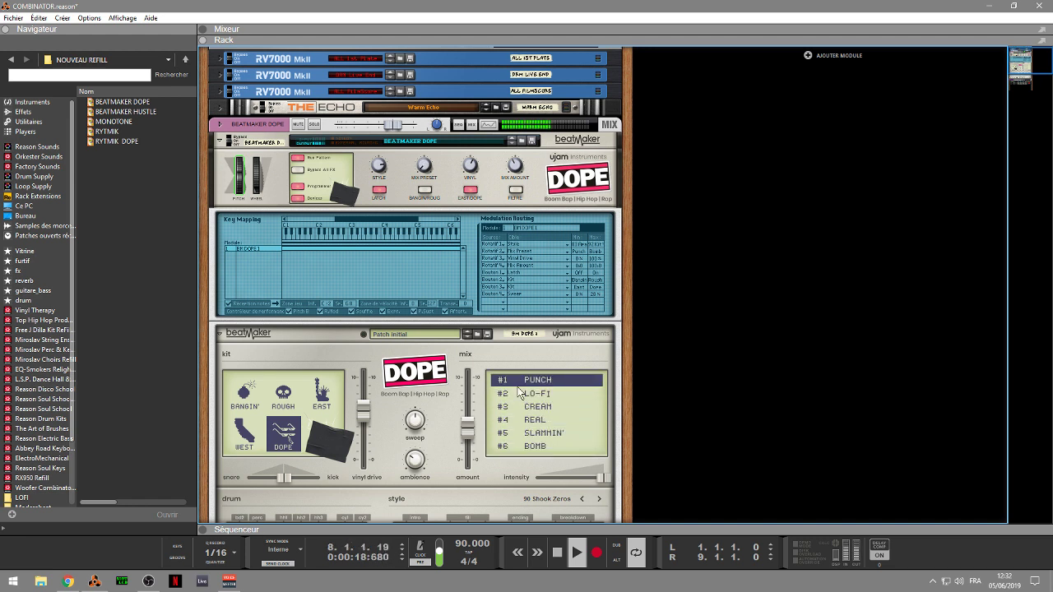
{"action": "key", "text": "space"}
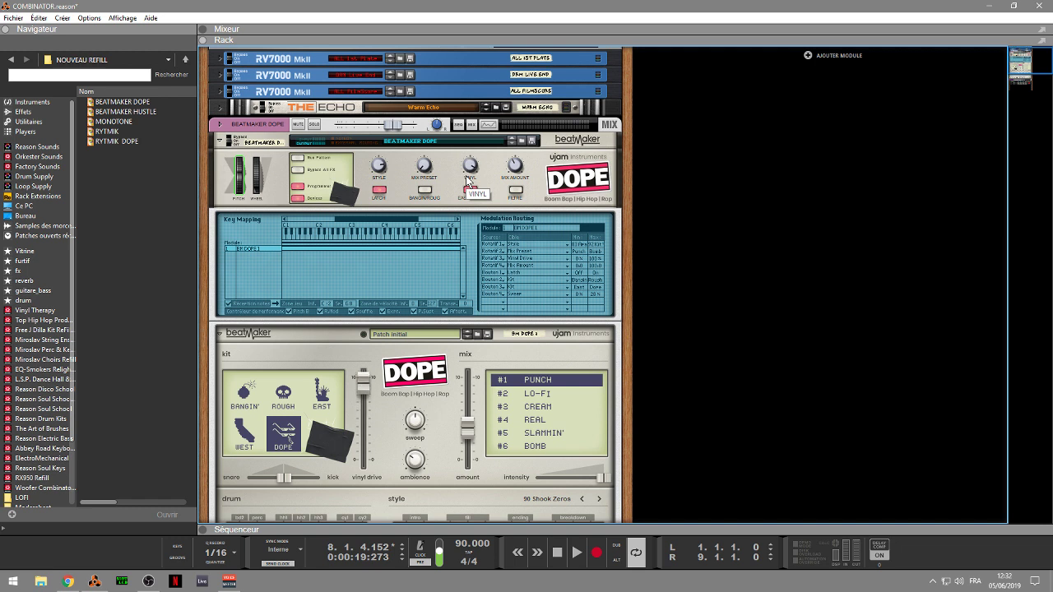
{"action": "key", "text": "space"}
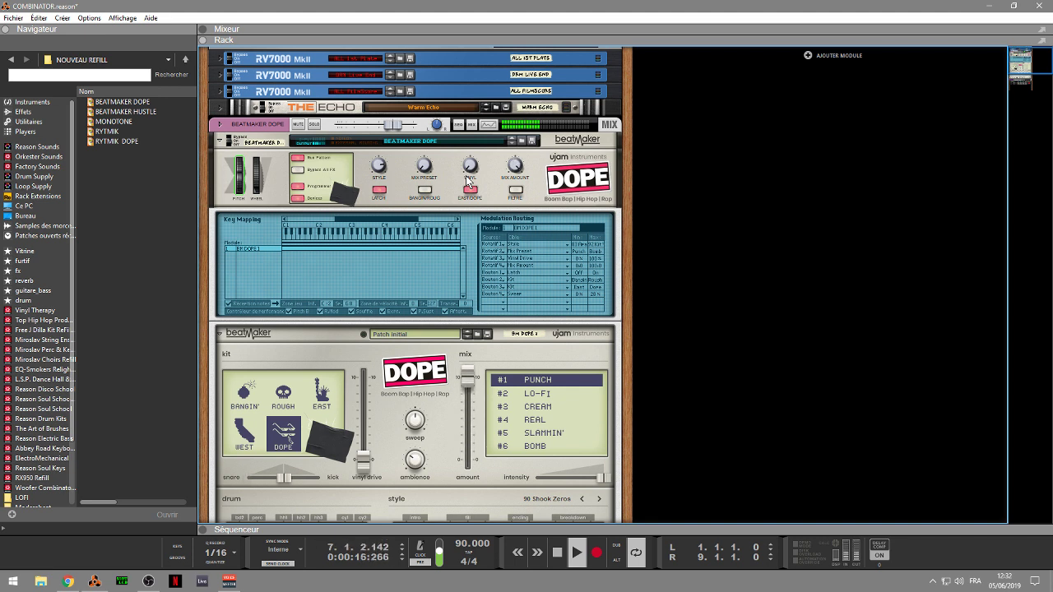
{"action": "key", "text": "space"}
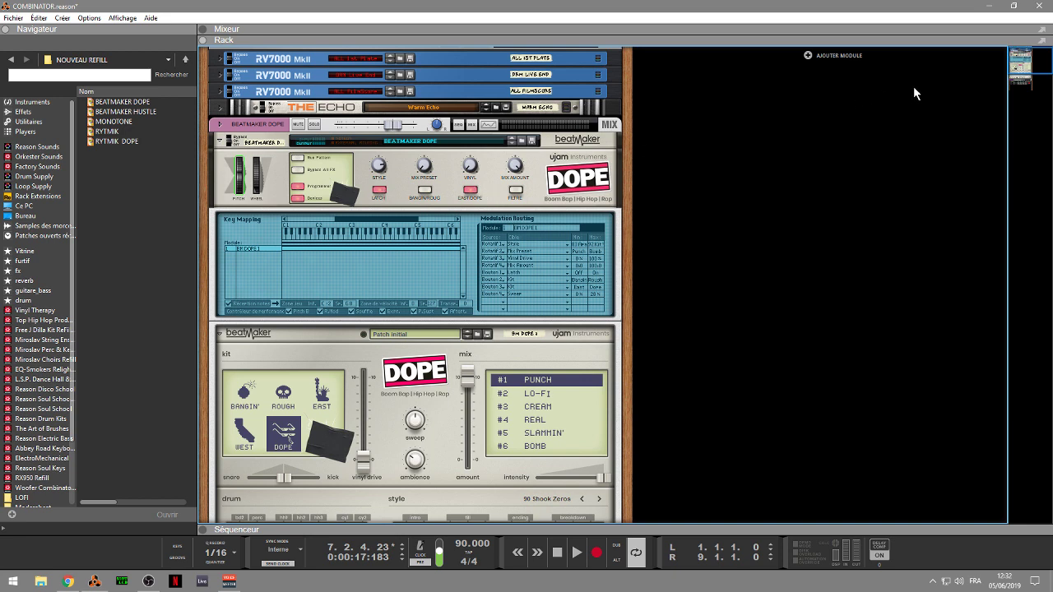
Inspect the Playback targets available for Bouton 1 in the modulation routing and the Beatmaker's own playback section.
{"action": "scroll", "coordinate": [1016, 64], "scroll_direction": "down", "scroll_amount": 2}
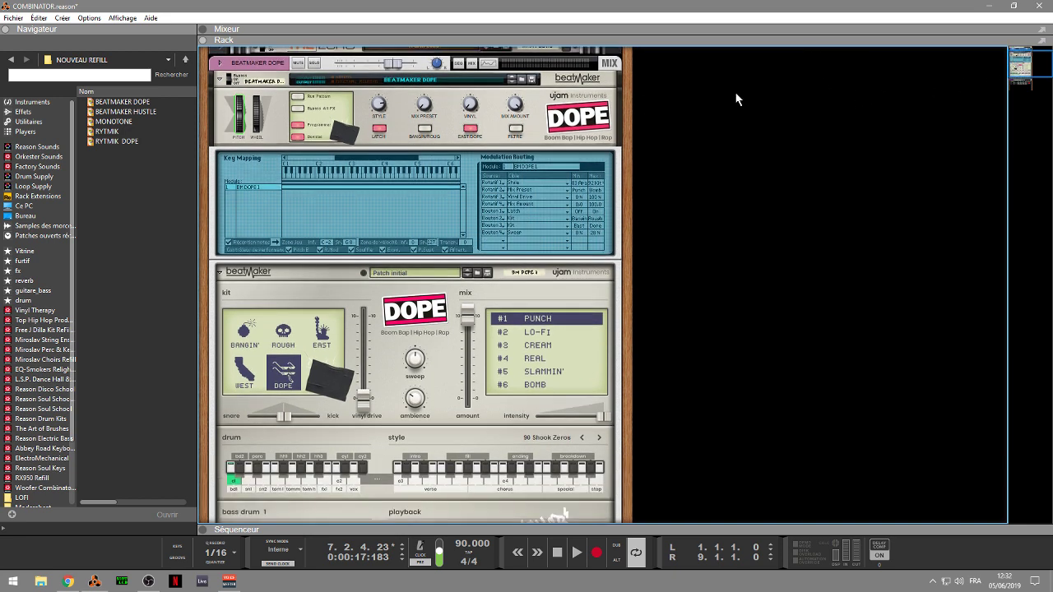
{"action": "left_click", "coordinate": [542, 211]}
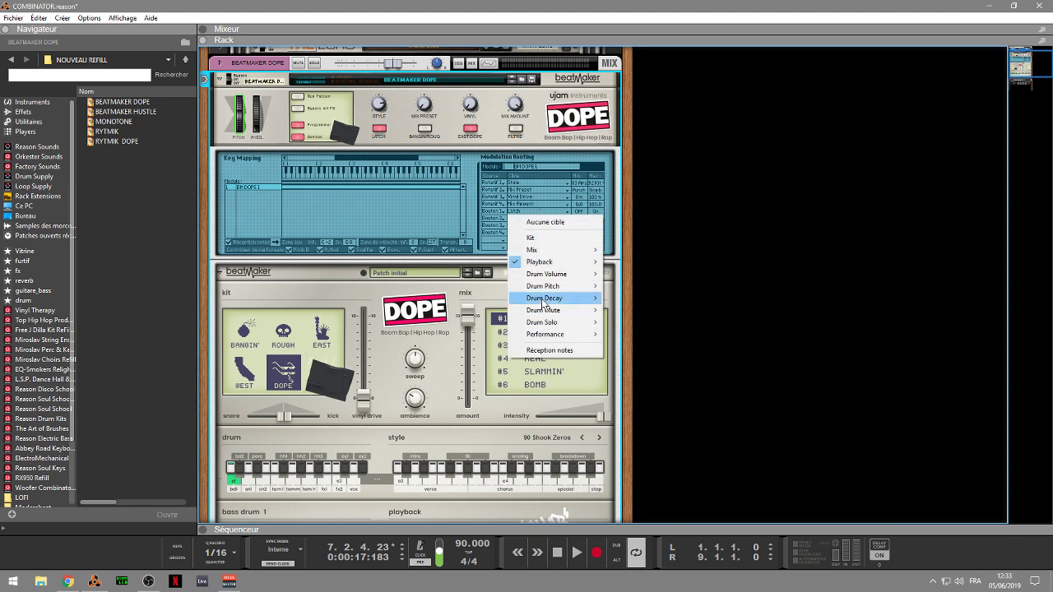
{"action": "mouse_move", "coordinate": [562, 262]}
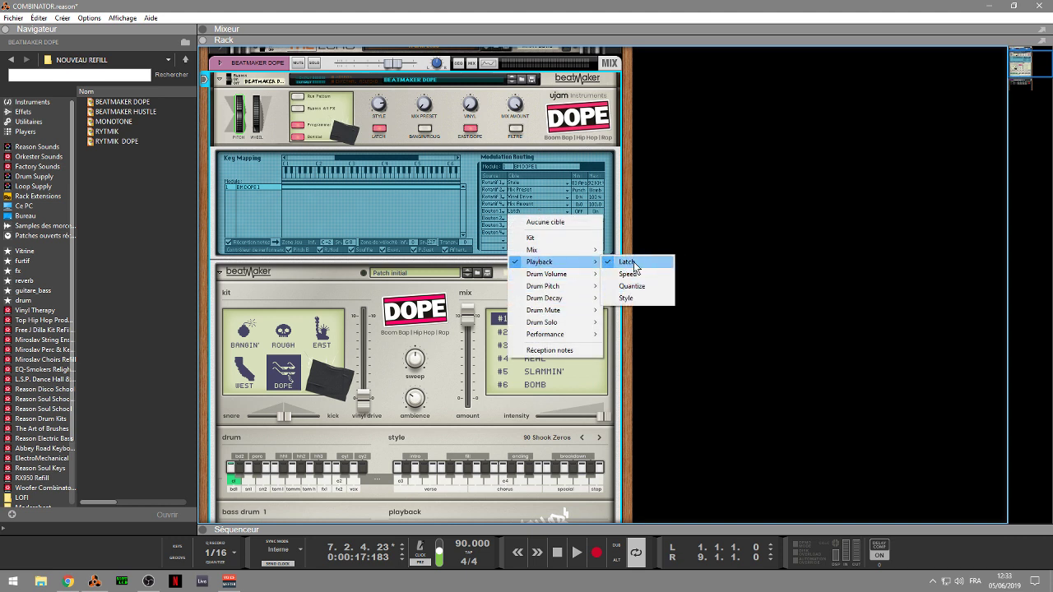
{"action": "left_click", "coordinate": [717, 206]}
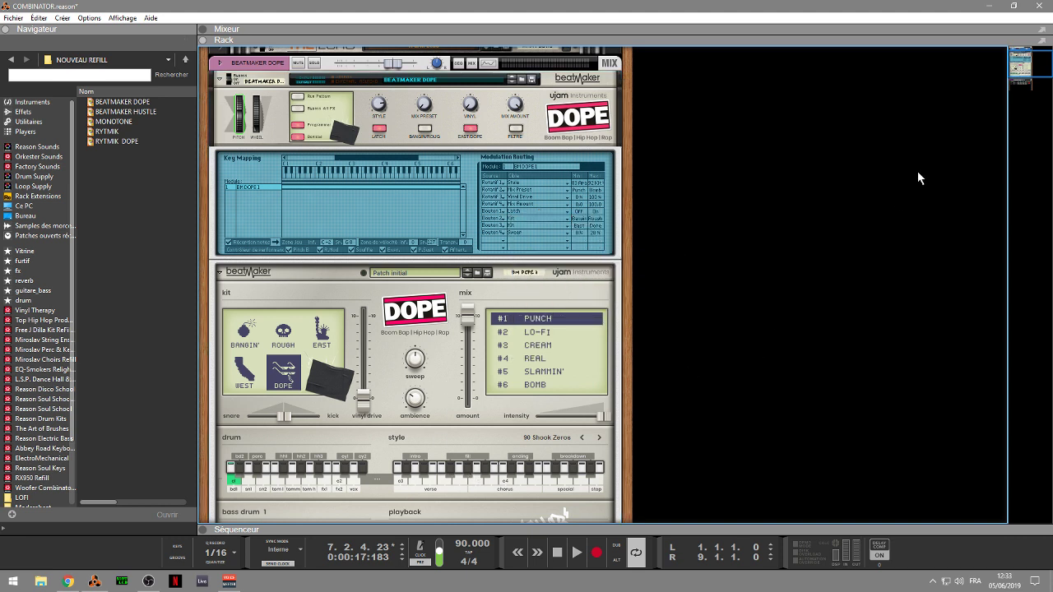
{"action": "scroll", "coordinate": [827, 166], "scroll_direction": "down", "scroll_amount": 5}
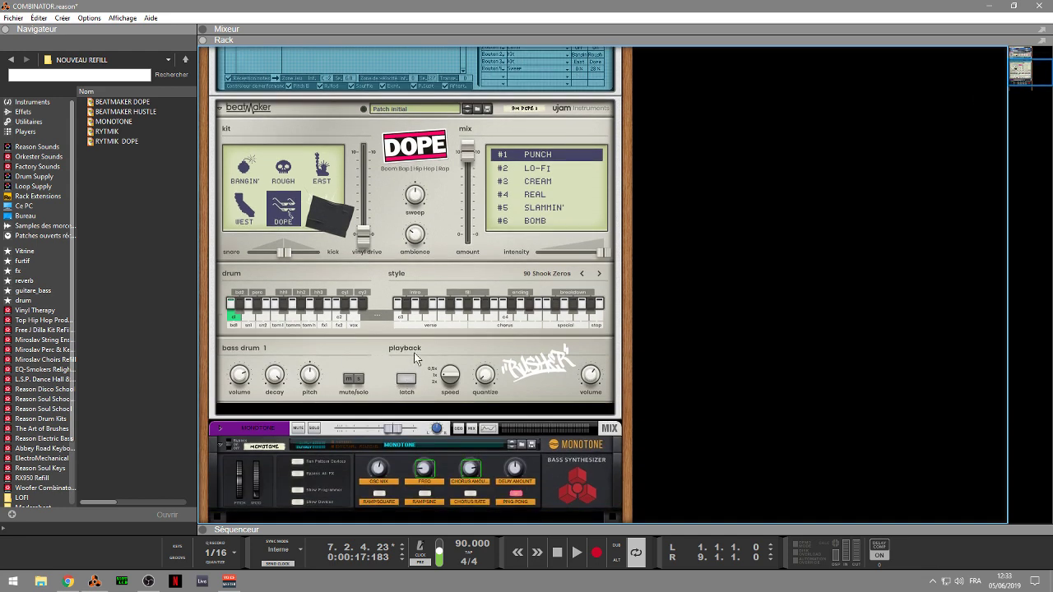
Open the BEATMAKER DOPE note clip for editing in an enlarged sequencer and return to the song's beginning.
{"action": "left_click", "coordinate": [205, 532]}
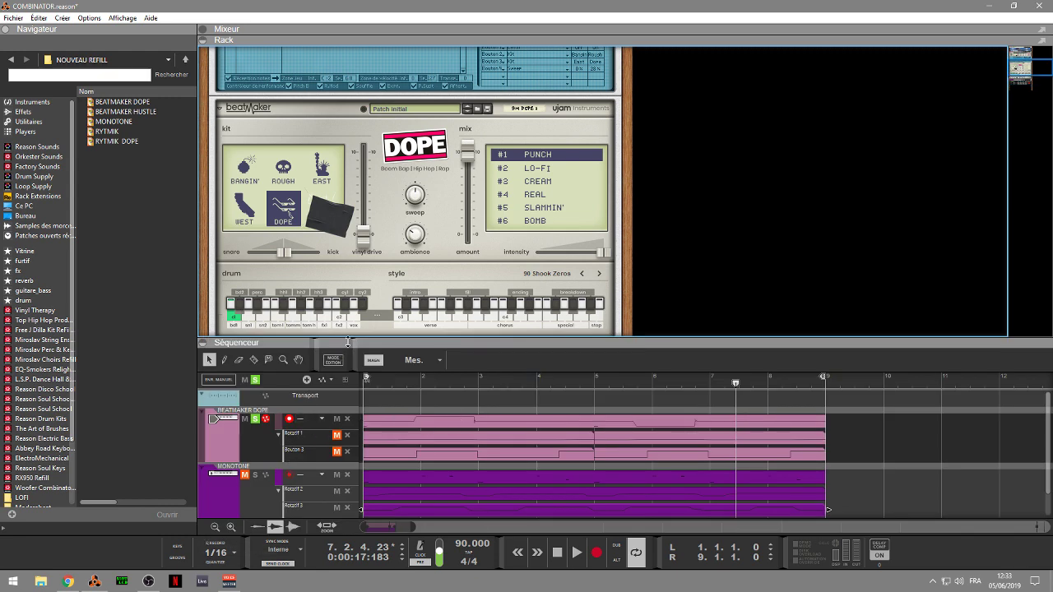
{"action": "left_click_drag", "start_coordinate": [348, 333], "coordinate": [348, 282]}
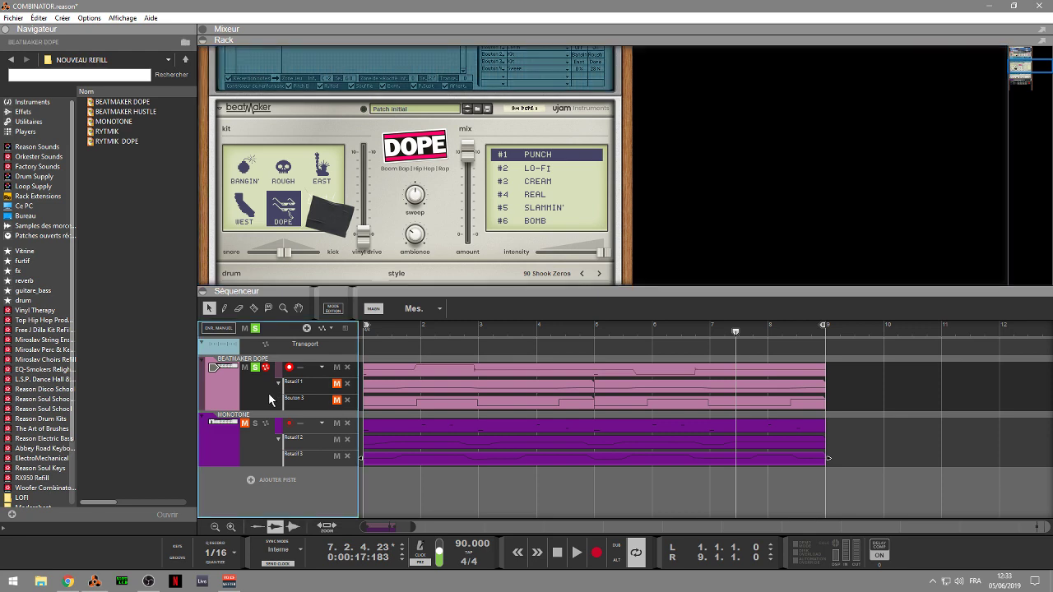
{"action": "double_click", "coordinate": [380, 368]}
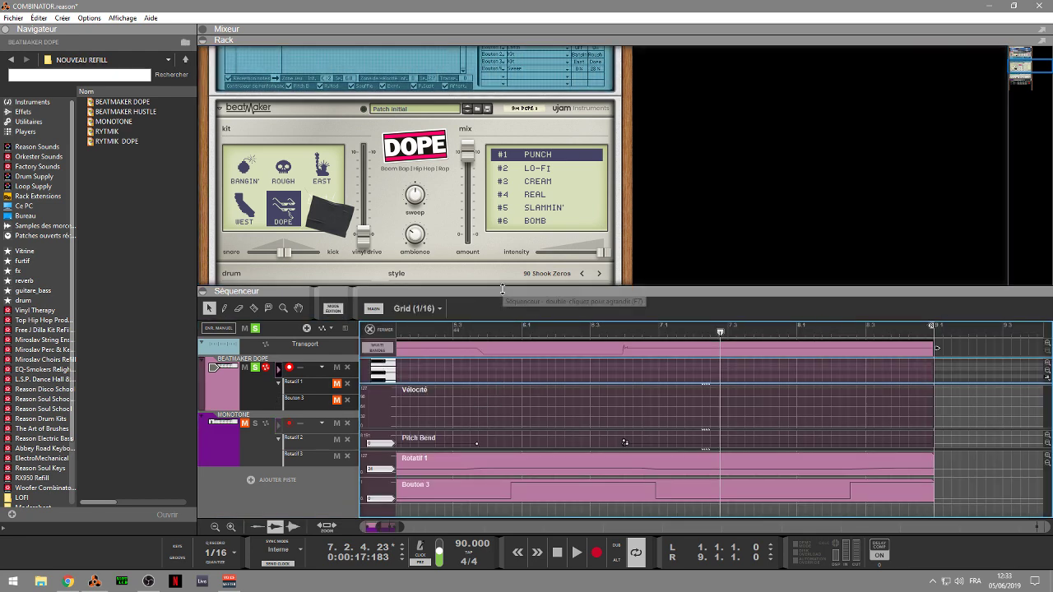
{"action": "left_click_drag", "start_coordinate": [502, 288], "coordinate": [497, 50]}
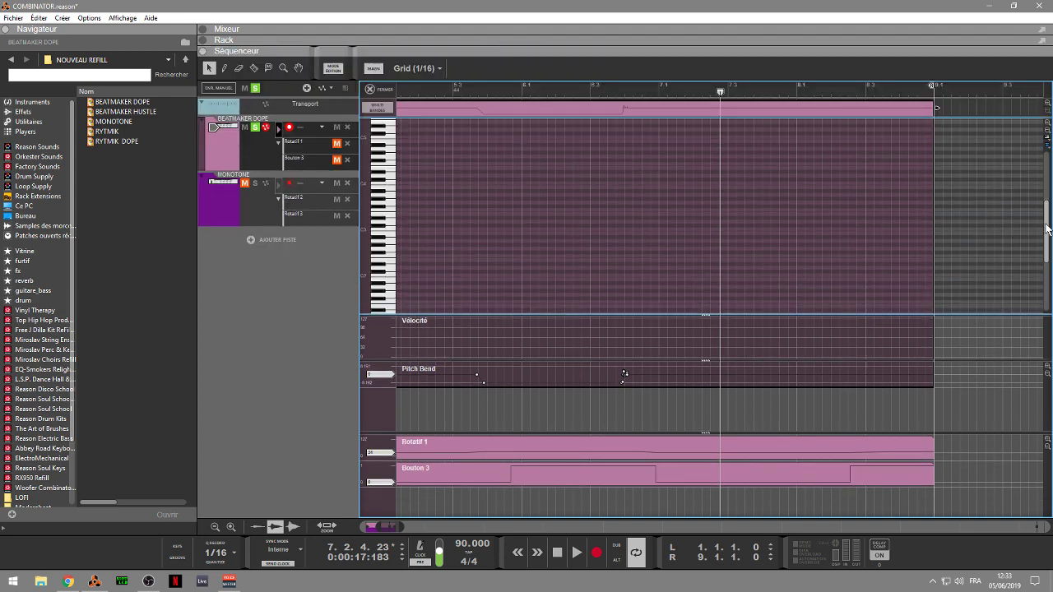
{"action": "key", "text": "KP_0"}
{"action": "scroll", "coordinate": [782, 262], "scroll_direction": "down", "scroll_amount": 1}
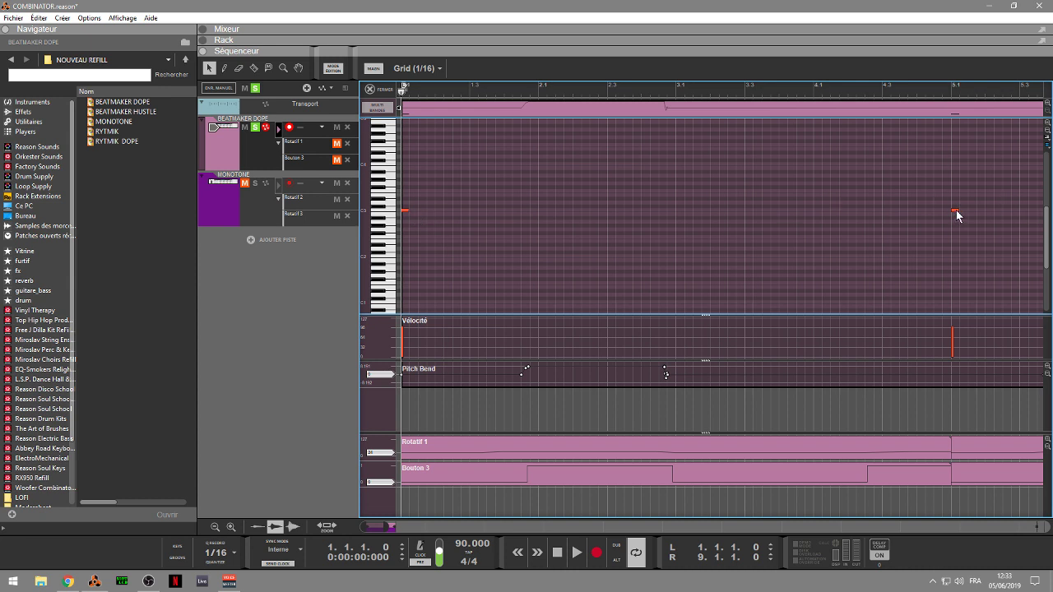
Delete the C3 note at bar 5 of the BEATMAKER DOPE clip during playback and close the clip.
{"action": "key", "text": "space"}
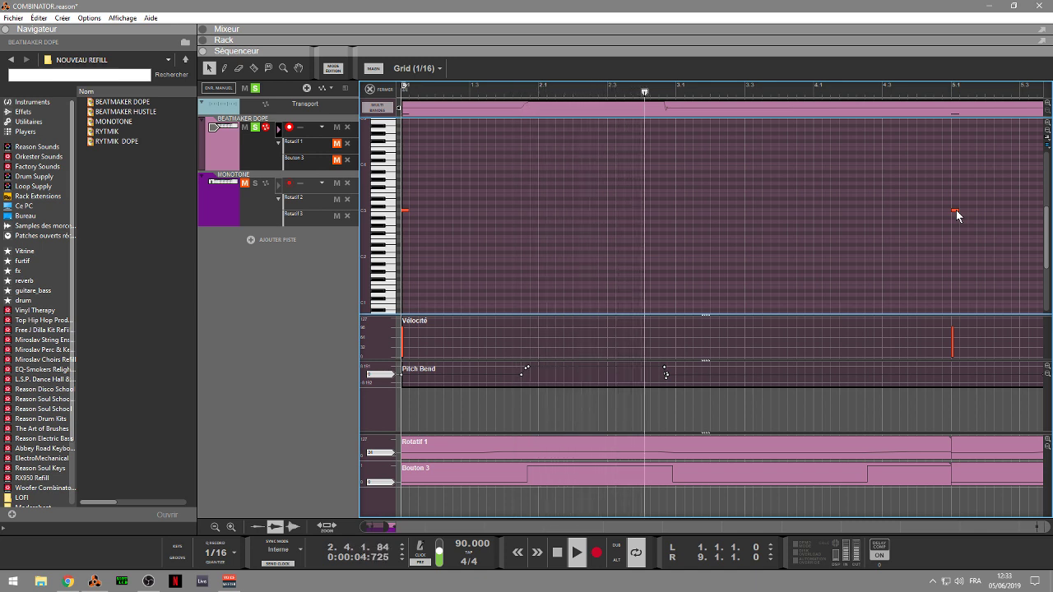
{"action": "left_click", "coordinate": [954, 211]}
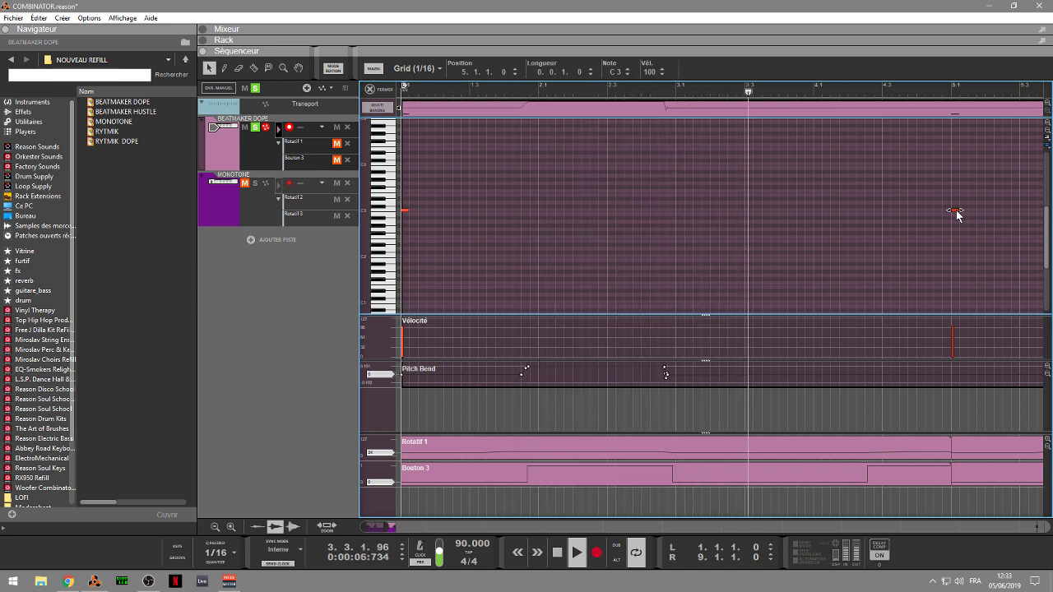
{"action": "key", "text": "Delete"}
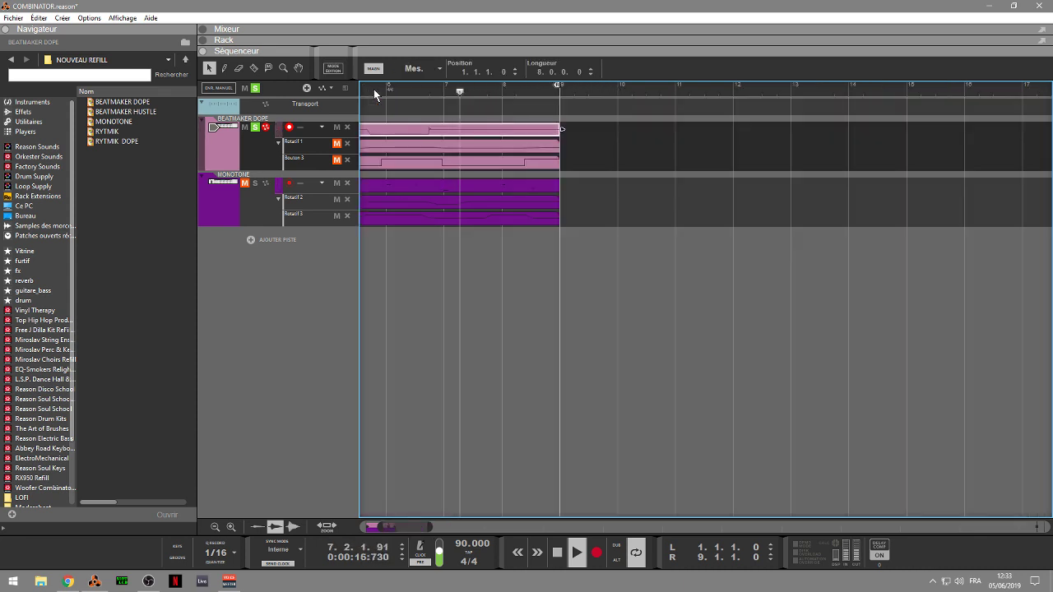
{"action": "left_click", "coordinate": [371, 89]}
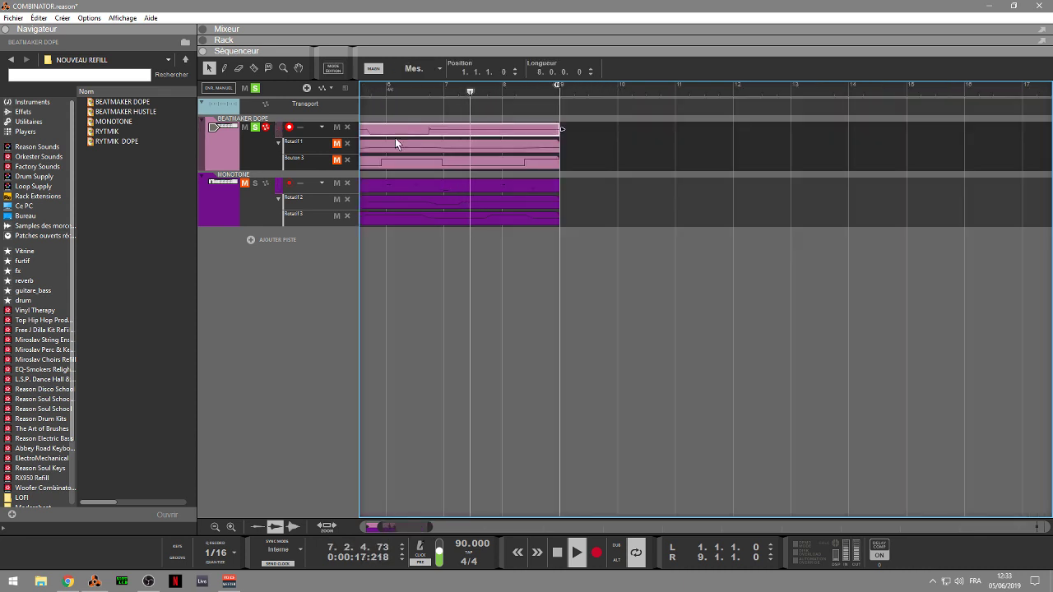
Reopen the rack above the sequencer, enlarge it to show the Beatmaker's playback section, and toggle Latch.
{"action": "left_click", "coordinate": [204, 45]}
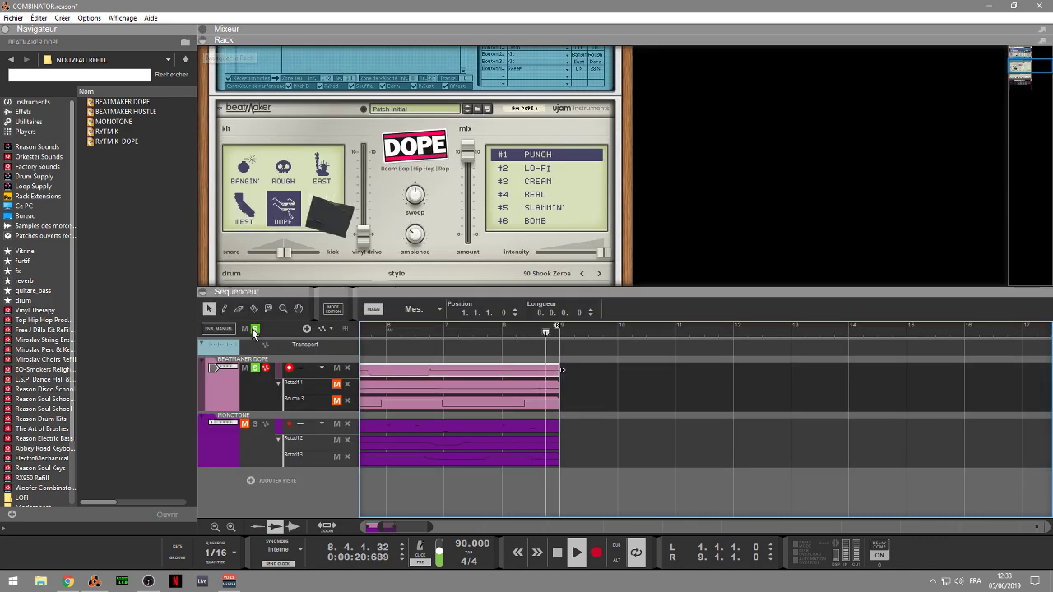
{"action": "left_click_drag", "start_coordinate": [259, 290], "coordinate": [387, 347]}
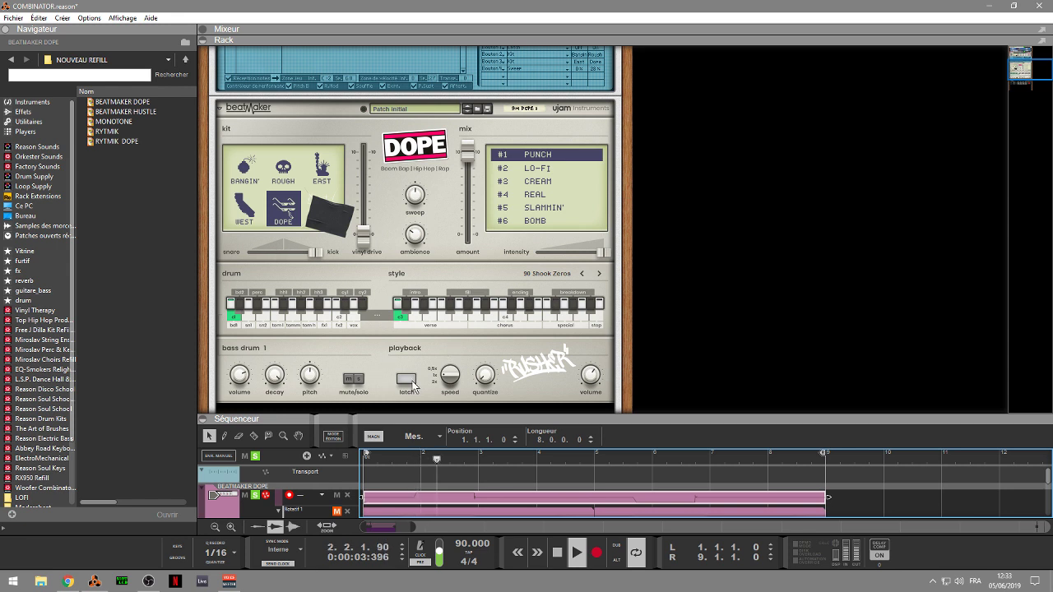
{"action": "left_click", "coordinate": [411, 383]}
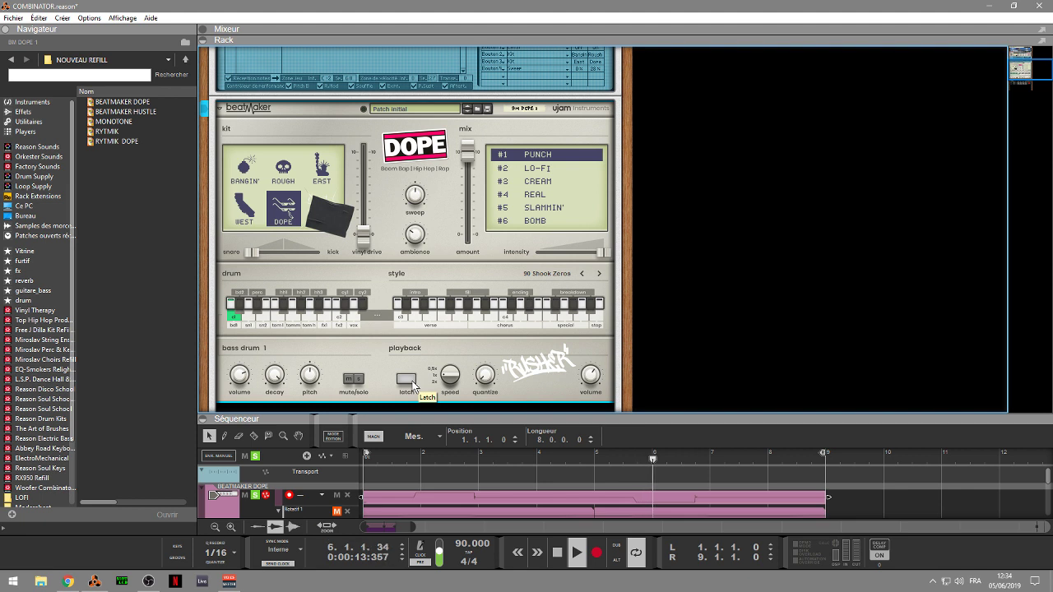
Replay the Dope beat from the song's beginning past bar 5, and stop playback.
{"action": "key", "text": "Home"}
{"action": "key", "text": "space"}
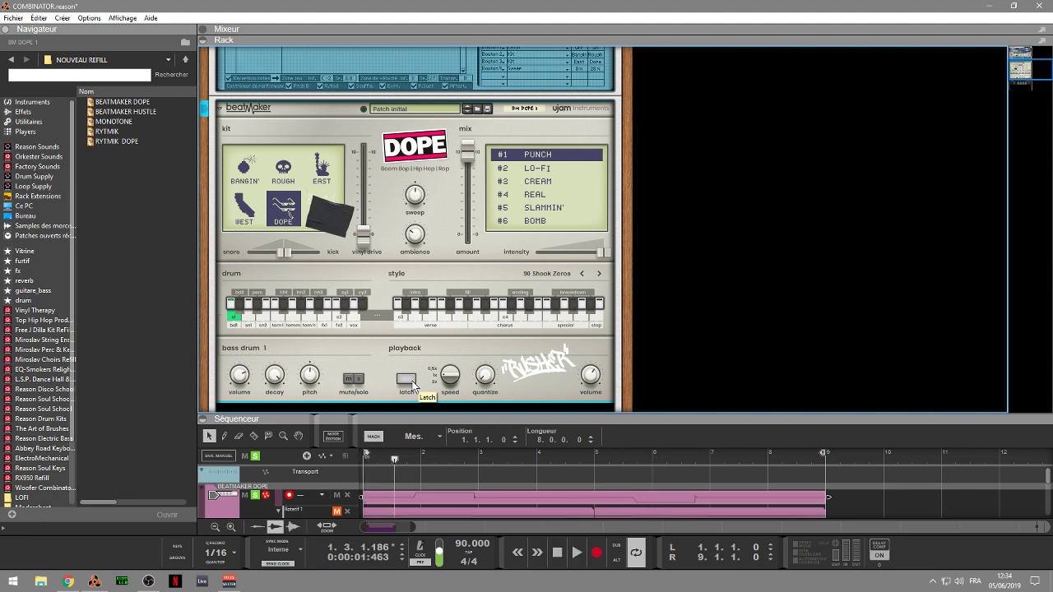
{"action": "key", "text": "Home"}
{"action": "key", "text": "space"}
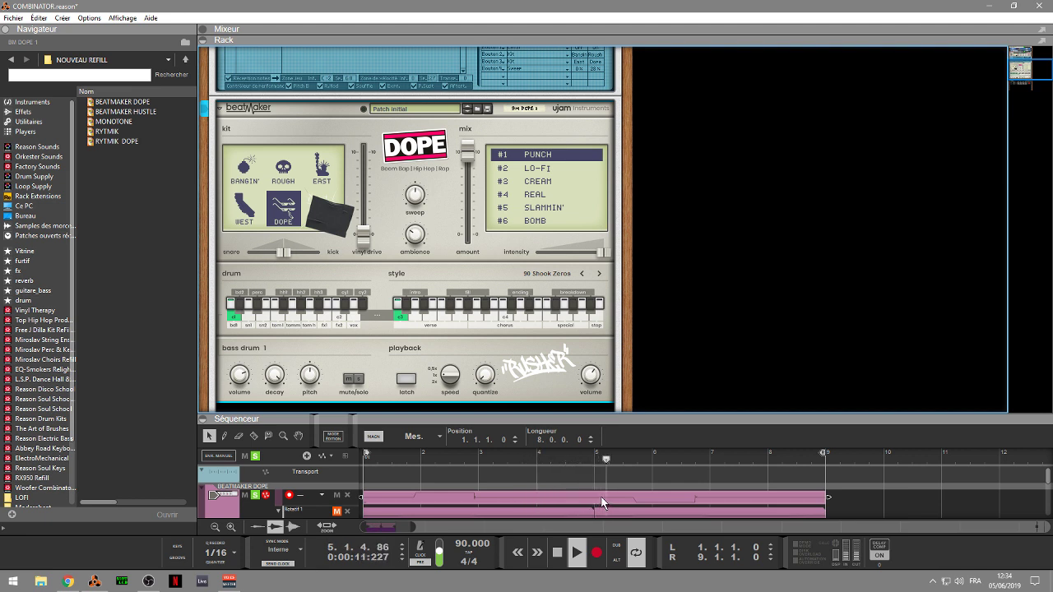
{"action": "key", "text": "space"}
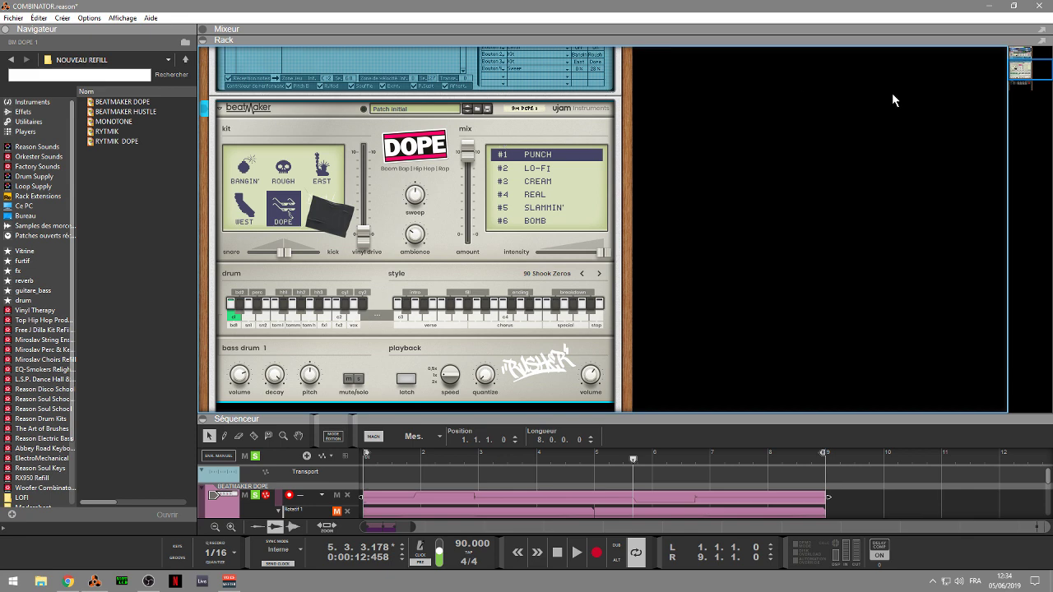
Play the Dope beat from the beginning, collapse the sequencer, set the mix preset to #2 LO-FI, and stop playback.
{"action": "left_click_drag", "start_coordinate": [1017, 74], "coordinate": [1018, 56]}
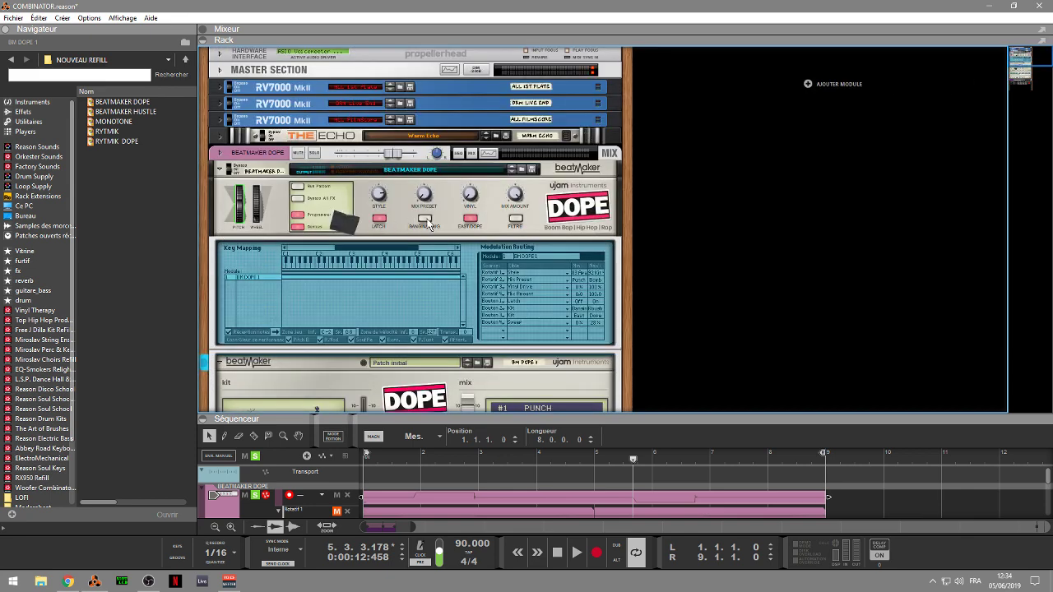
{"action": "left_click_drag", "start_coordinate": [1020, 64], "coordinate": [1019, 67]}
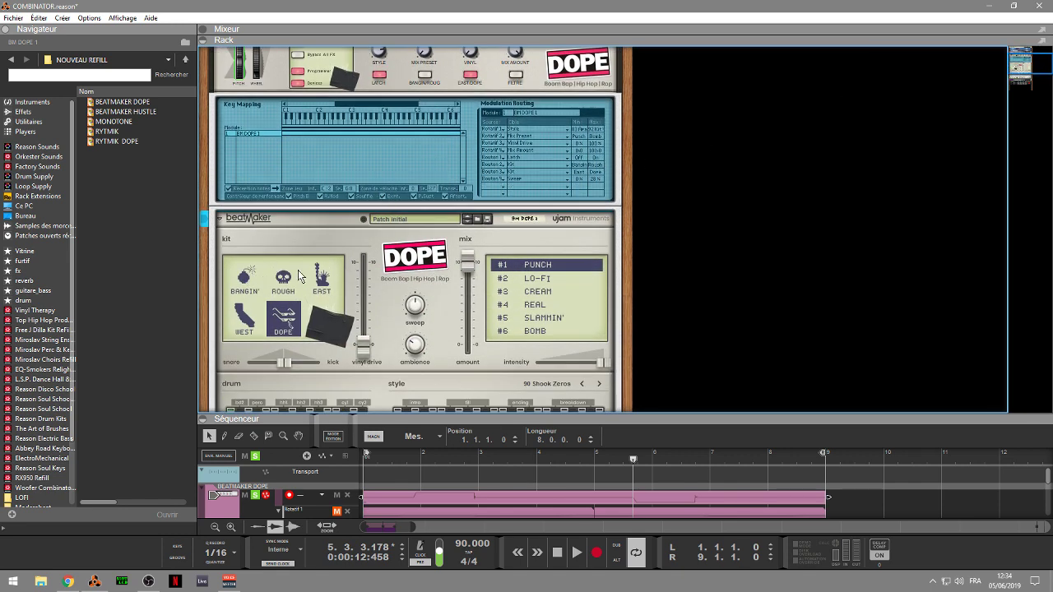
{"action": "key", "text": "KP_0"}
{"action": "key", "text": "space"}
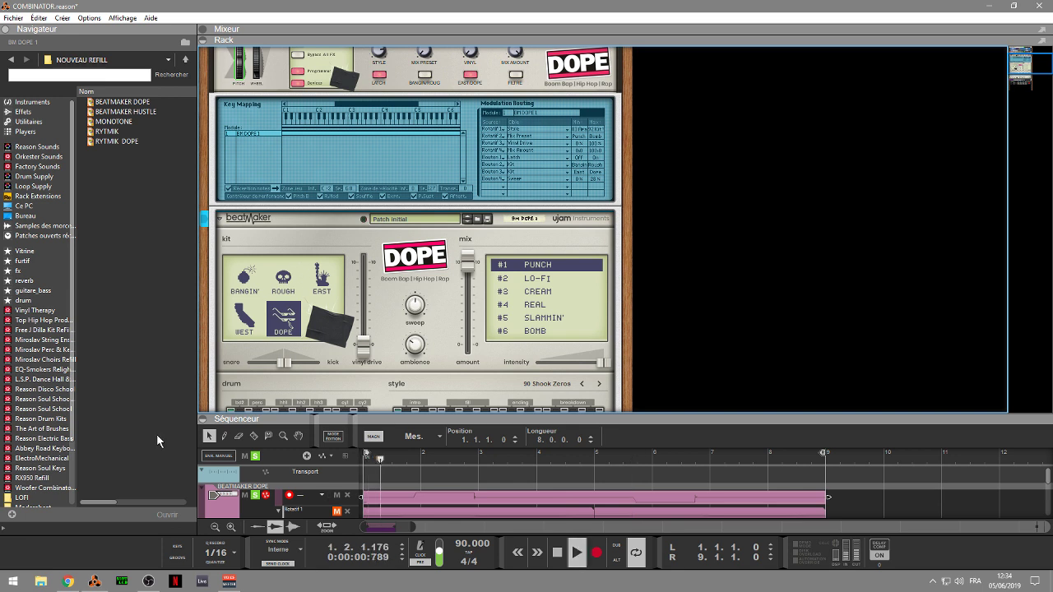
{"action": "left_click", "coordinate": [203, 419]}
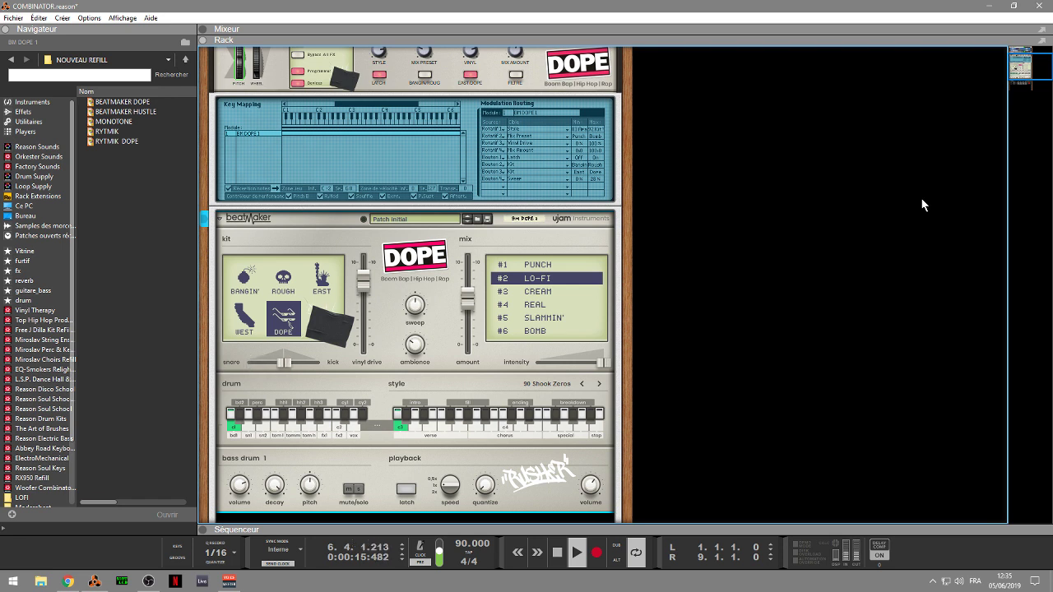
{"action": "key", "text": "space"}
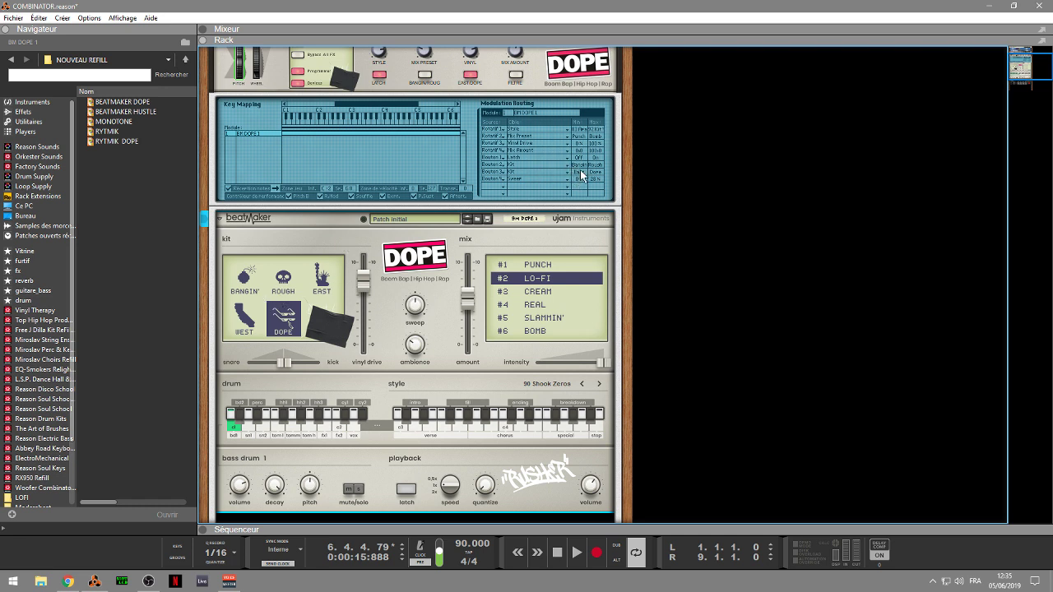
Demonstrate the Combinator's kit switching by selecting the Bangin' kit and returning to the Dope kit.
{"action": "mouse_move", "coordinate": [582, 171]}
{"action": "left_click", "coordinate": [282, 278]}
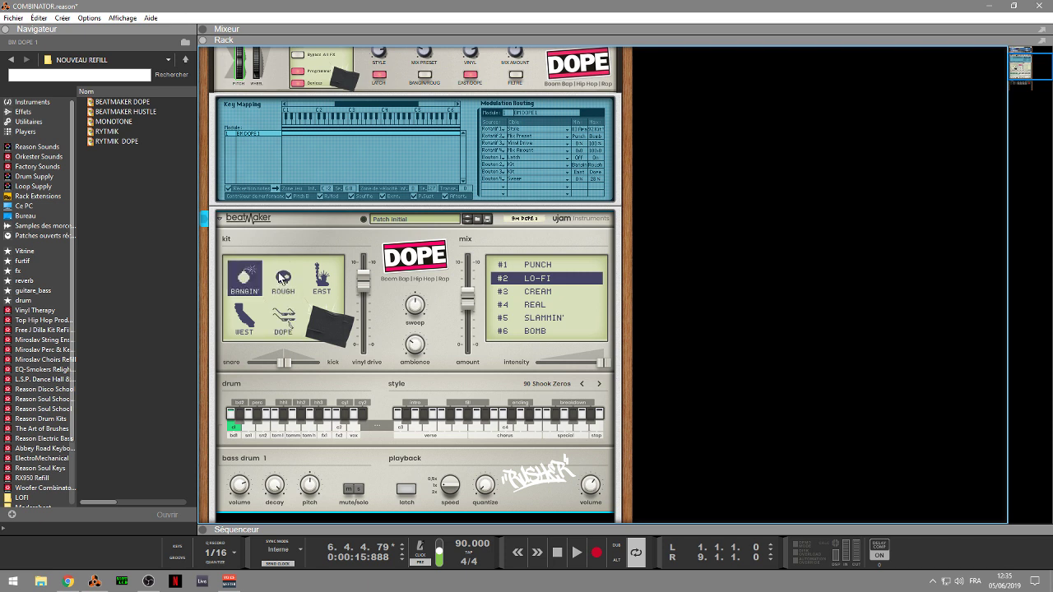
{"action": "left_click", "coordinate": [282, 278]}
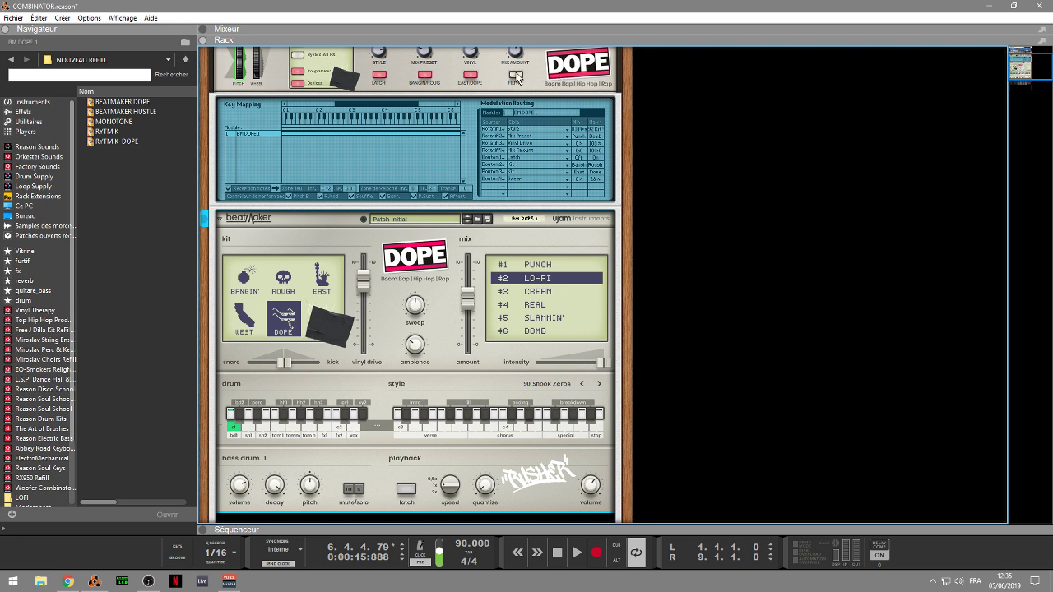
Toggle the Combinator's FILTRE switch, inspect the minimum value of Bouton 4's Sweep routing, and start playback.
{"action": "left_click", "coordinate": [516, 76]}
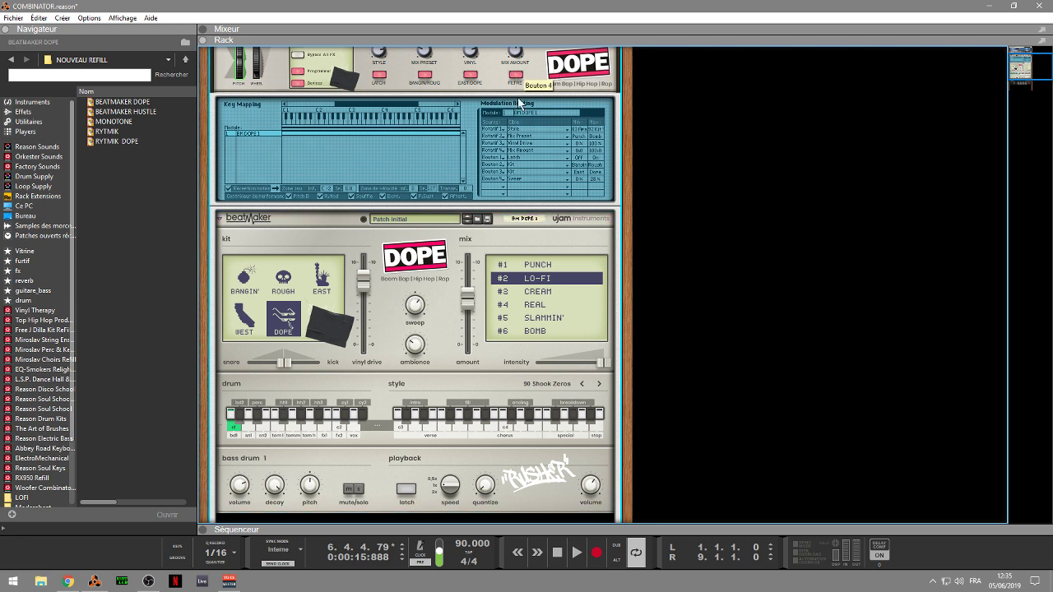
{"action": "mouse_move", "coordinate": [418, 314]}
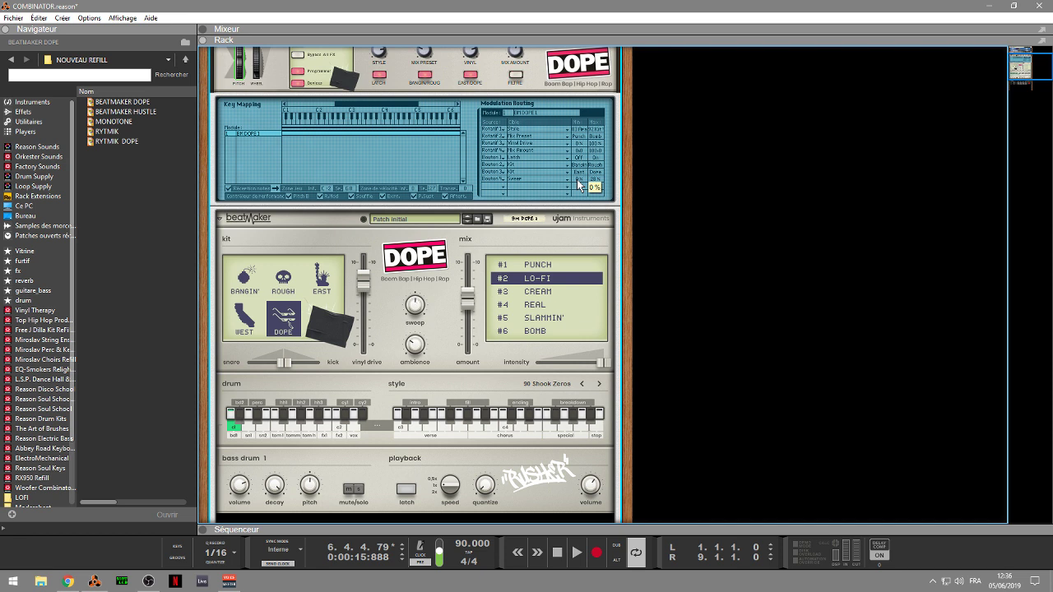
{"action": "key", "text": "space"}
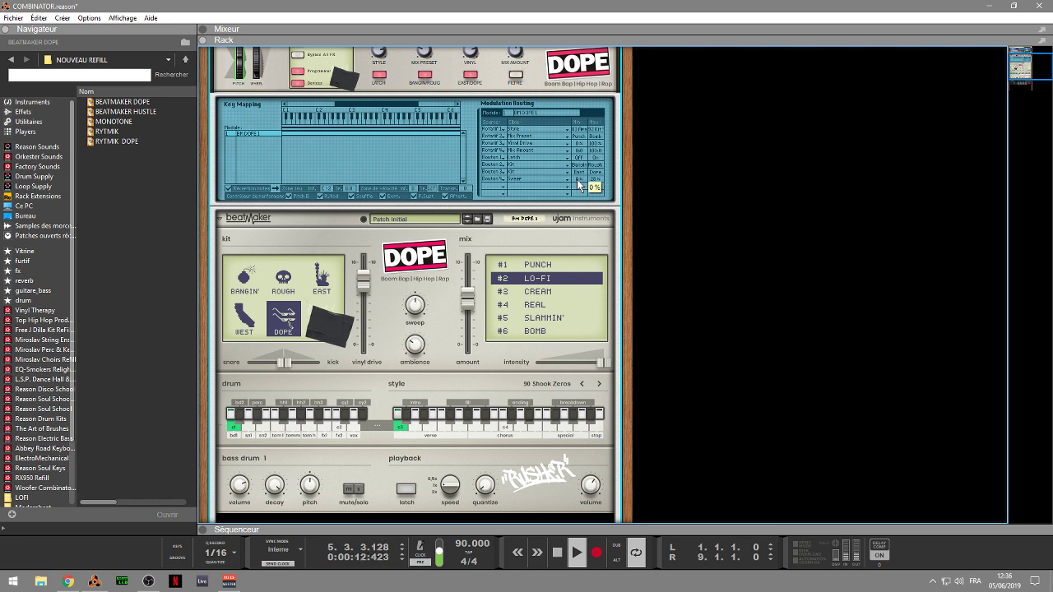
Stop playback, reopen the sequencer, view its automation lanes full-size, and restore the rack alongside it.
{"action": "key", "text": "space"}
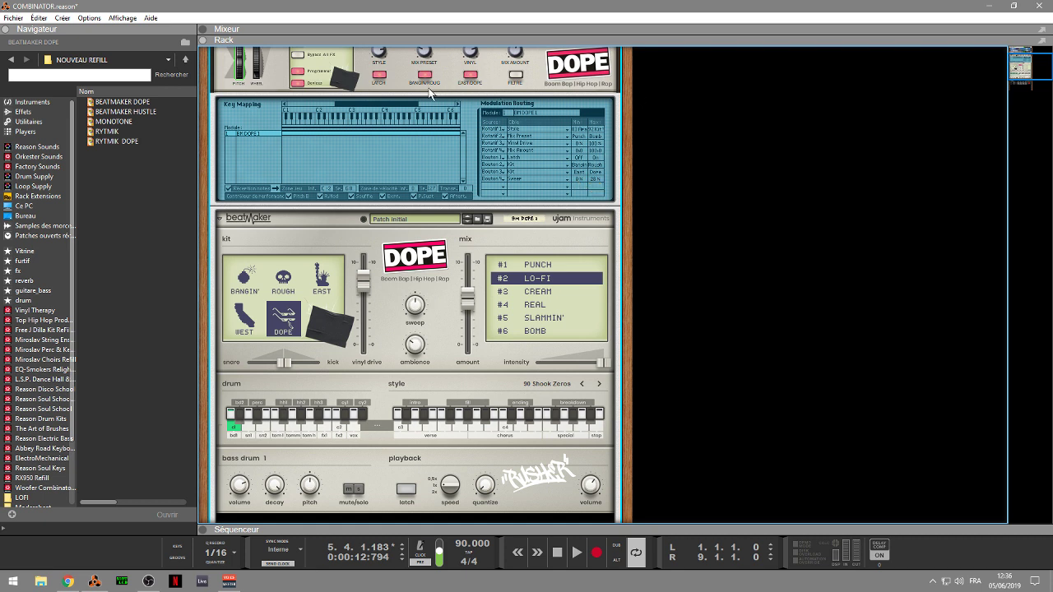
{"action": "left_click", "coordinate": [201, 530]}
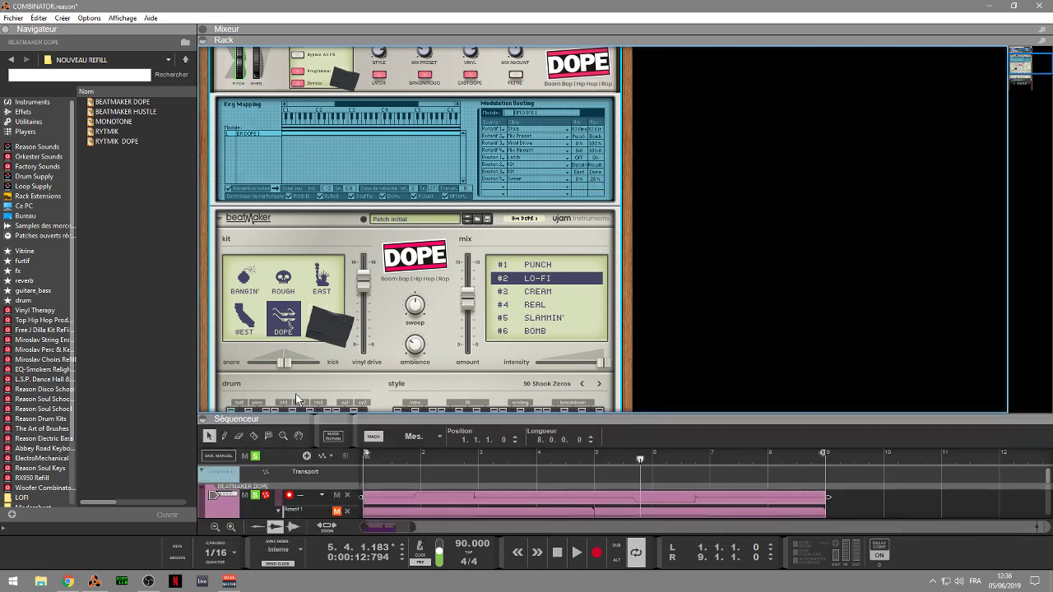
{"action": "left_click", "coordinate": [203, 39]}
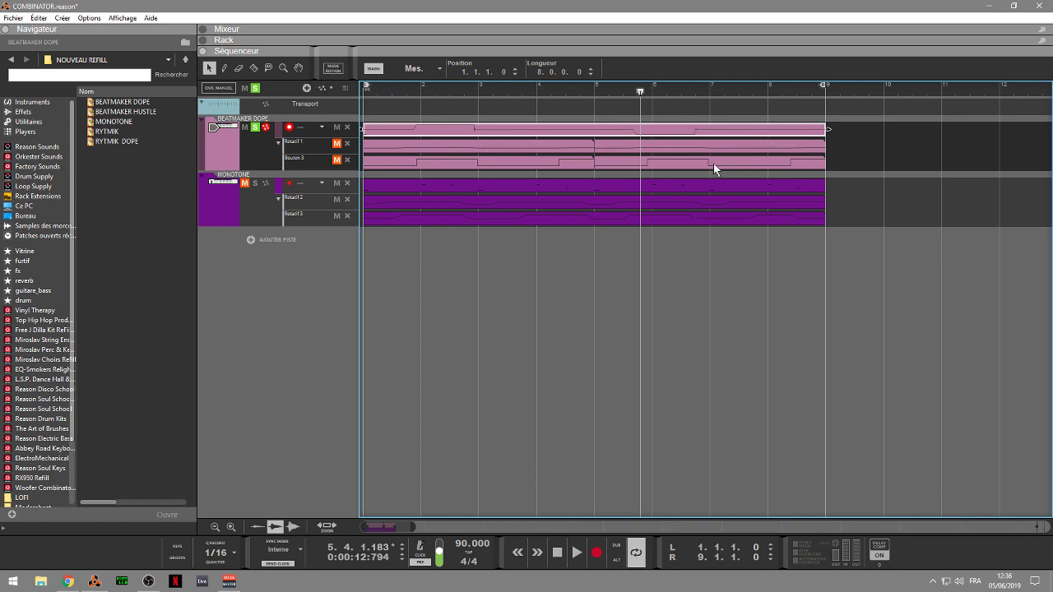
{"action": "left_click", "coordinate": [204, 39]}
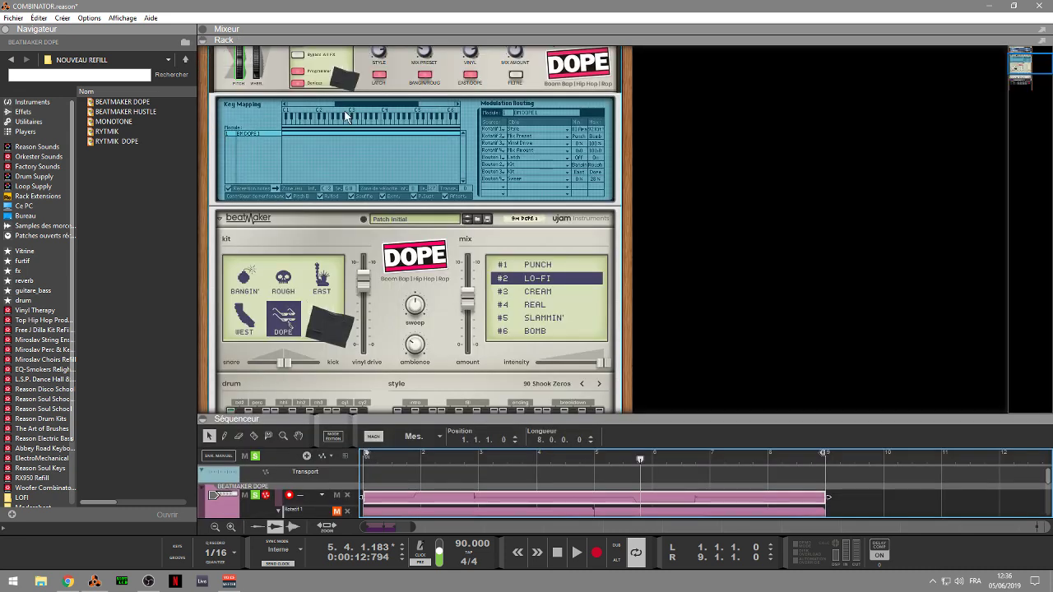
Hide the BEATMAKER DOPE Combinator's devices and show the MONOTONE Combinator's devices.
{"action": "left_click", "coordinate": [383, 79]}
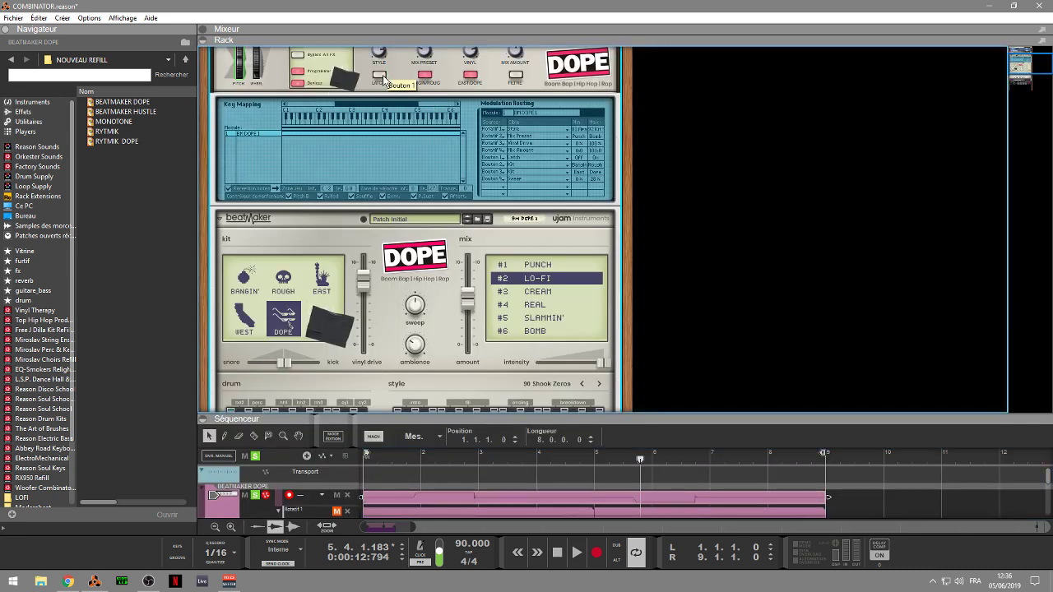
{"action": "left_click", "coordinate": [298, 83]}
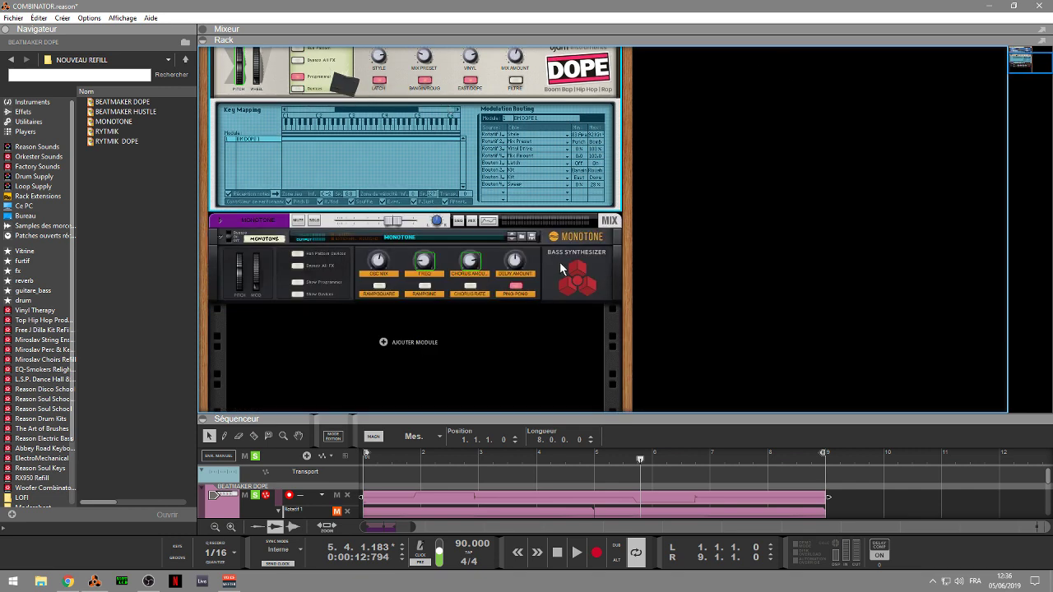
{"action": "left_click", "coordinate": [301, 294]}
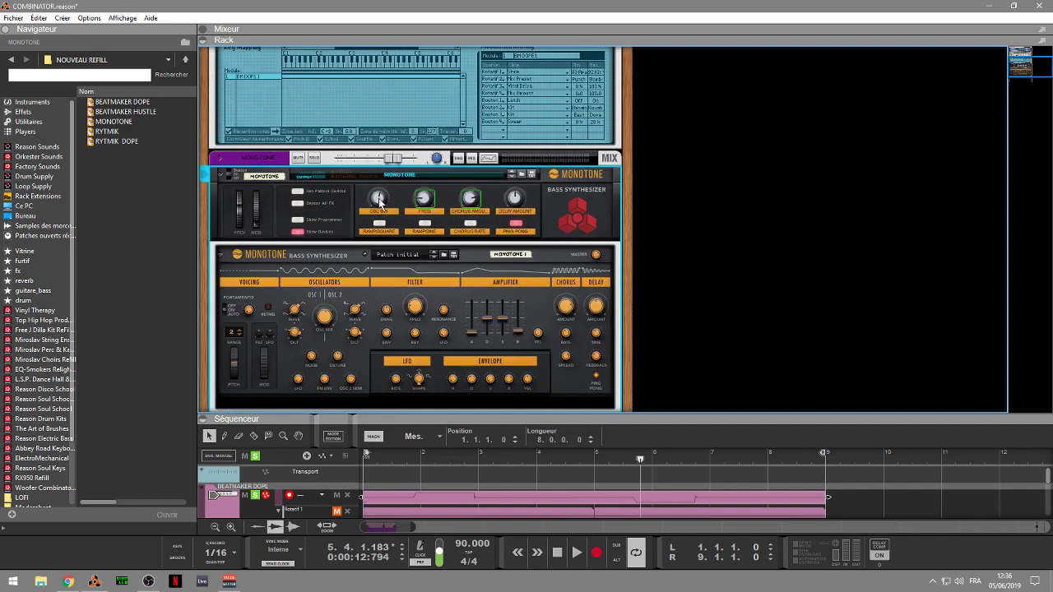
{"action": "mouse_move", "coordinate": [380, 203]}
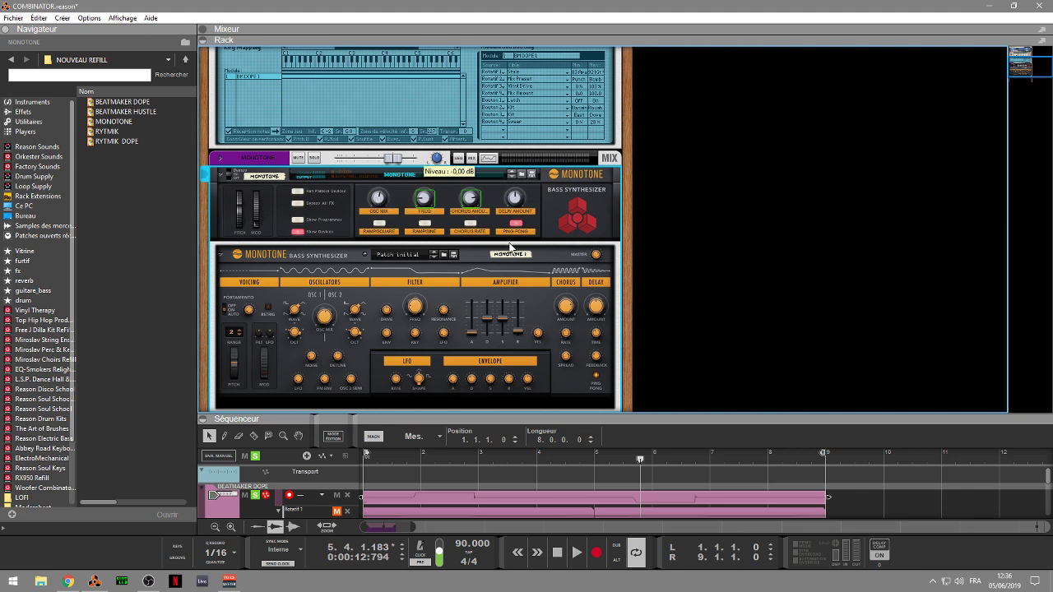
Solo the MONOTONE track and clear all solos in the enlarged sequencer, then shrink it to give the rack more height.
{"action": "left_click_drag", "start_coordinate": [521, 417], "coordinate": [521, 347]}
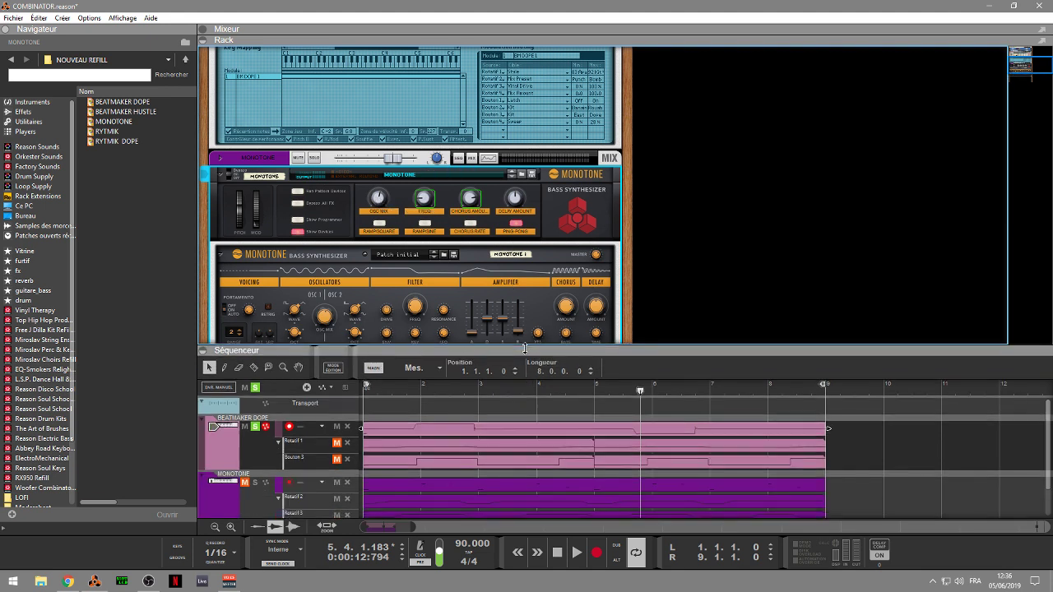
{"action": "left_click", "coordinate": [255, 483]}
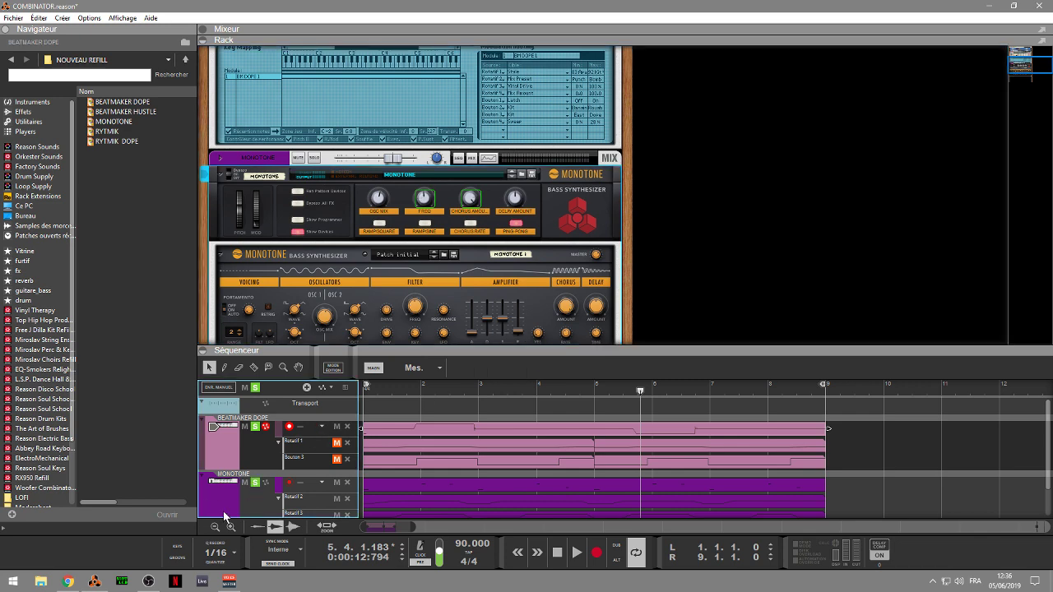
{"action": "left_click", "coordinate": [255, 389]}
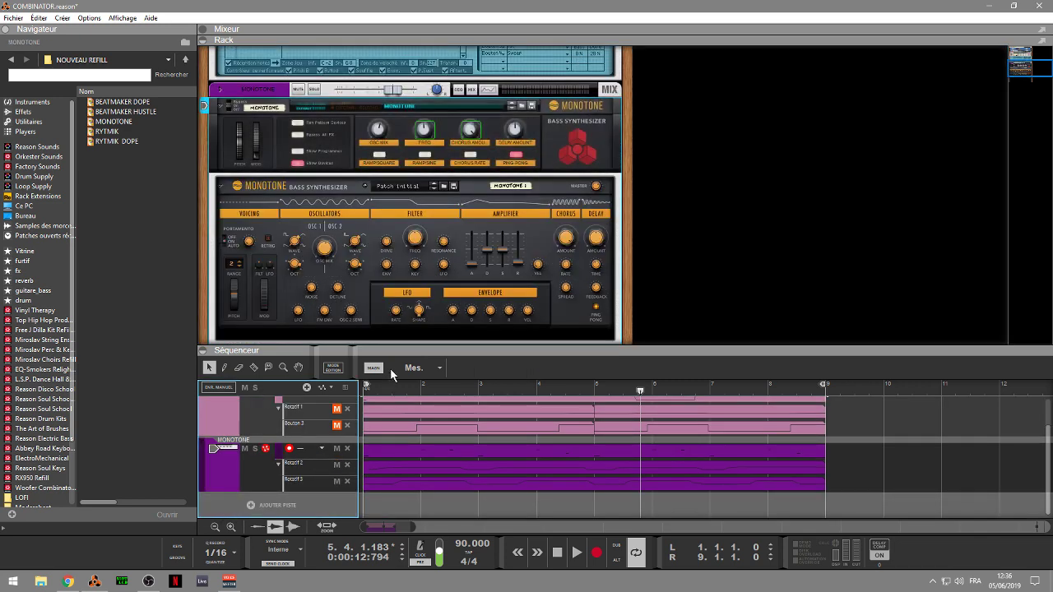
{"action": "left_click_drag", "start_coordinate": [492, 347], "coordinate": [493, 433]}
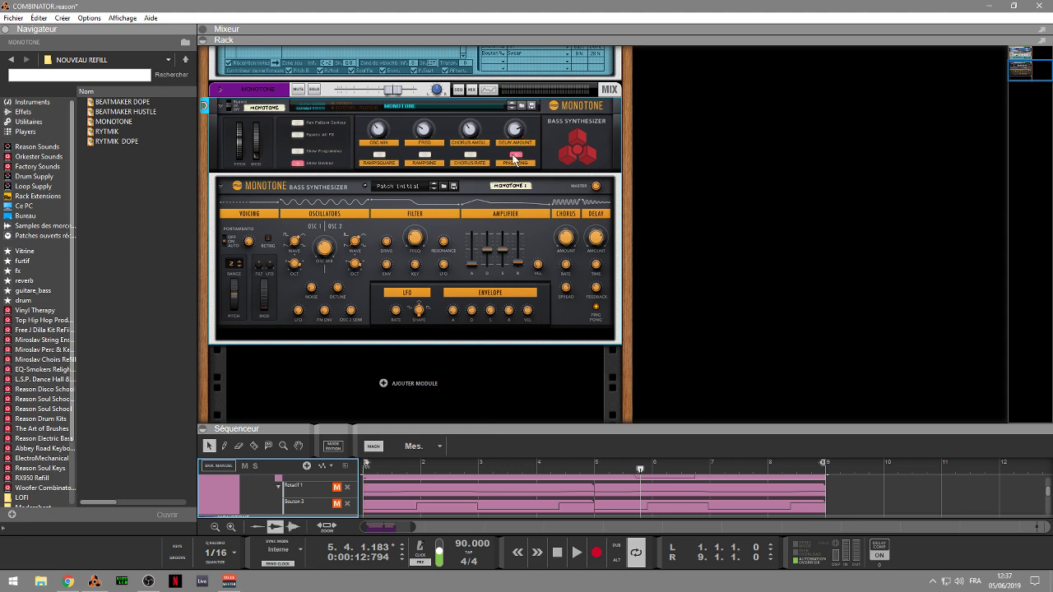
Demonstrate the MONOTONE Combinator's PING-PONG button by toggling the synthesizer's ping-pong delay off and on, leaving it on.
{"action": "left_click", "coordinate": [597, 308]}
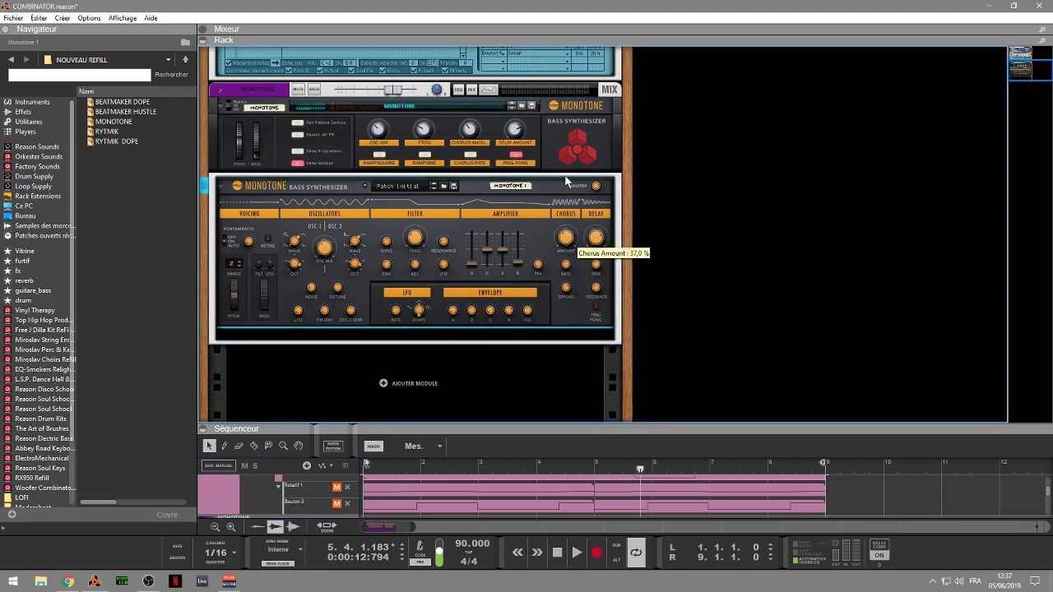
{"action": "left_click", "coordinate": [517, 156]}
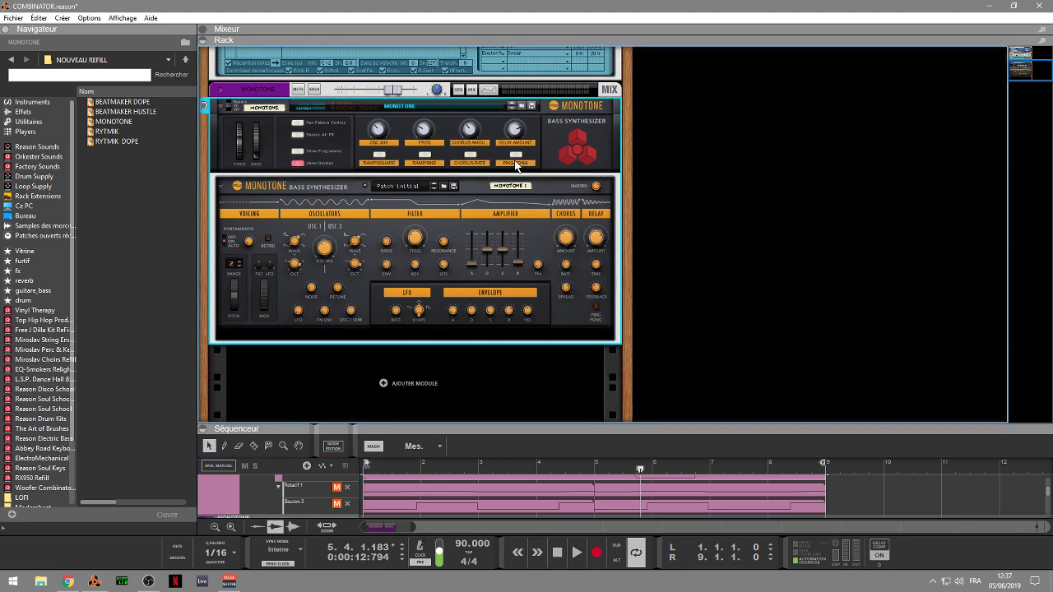
{"action": "left_click", "coordinate": [515, 156]}
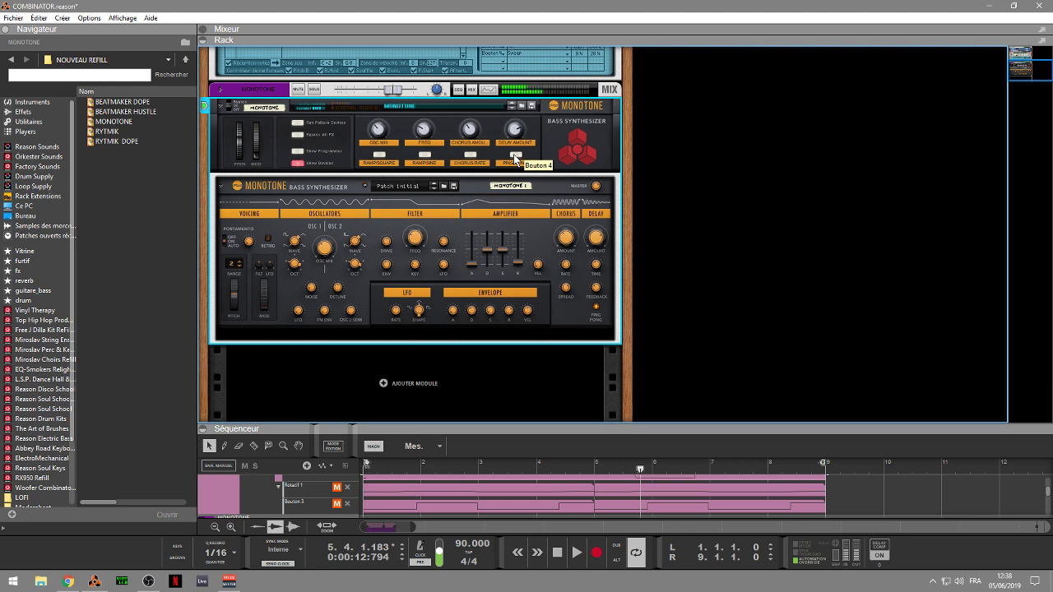
{"action": "left_click", "coordinate": [516, 157]}
{"action": "left_click", "coordinate": [515, 157]}
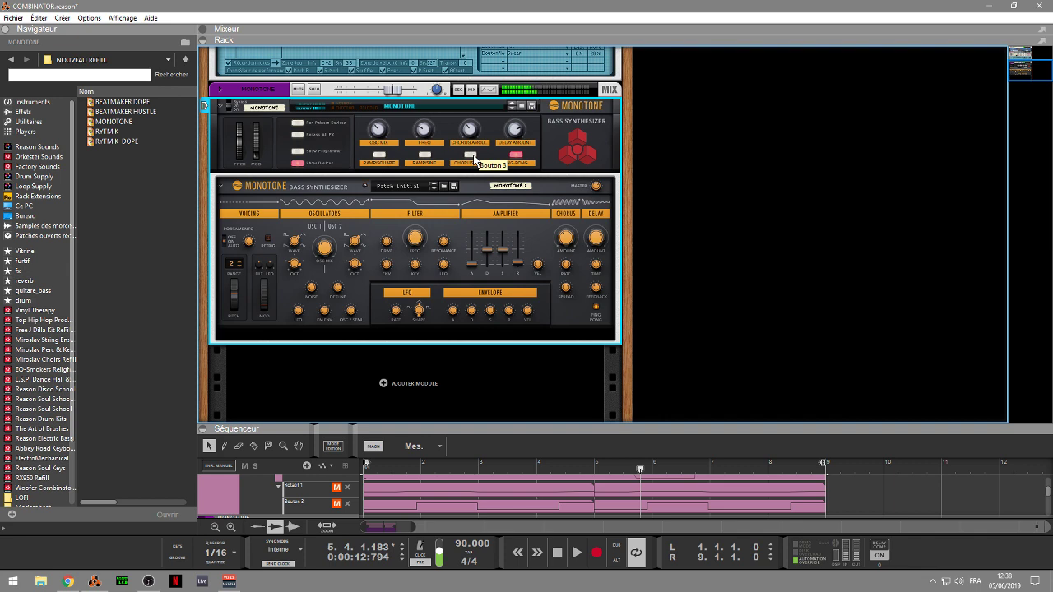
Show the MONOTONE Combinator's programmer and select the Monotone 1 device to examine its modulation routings.
{"action": "left_click", "coordinate": [302, 152]}
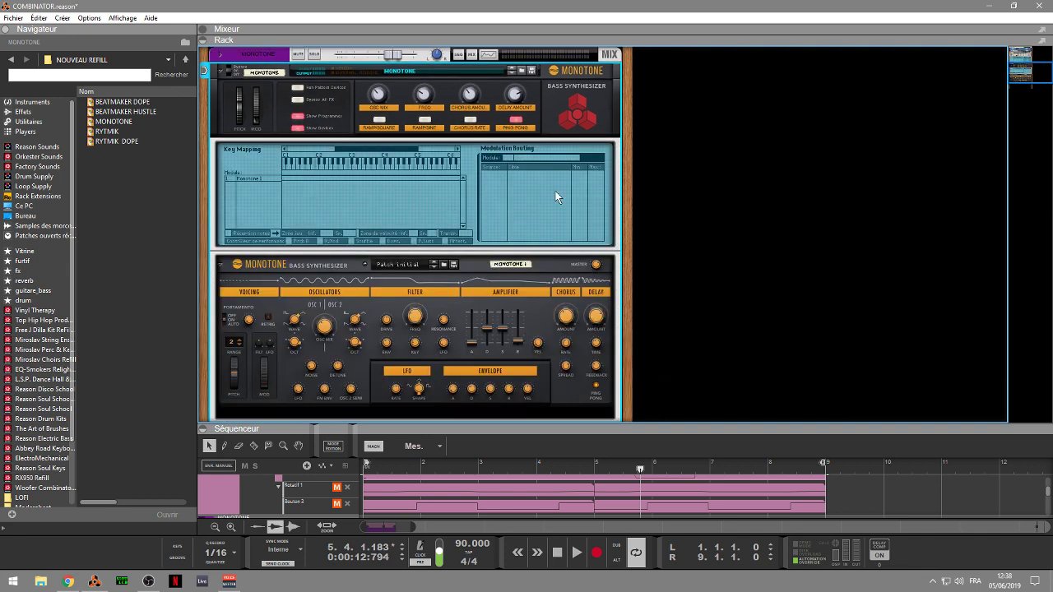
{"action": "left_click", "coordinate": [400, 179]}
{"action": "mouse_move", "coordinate": [582, 219]}
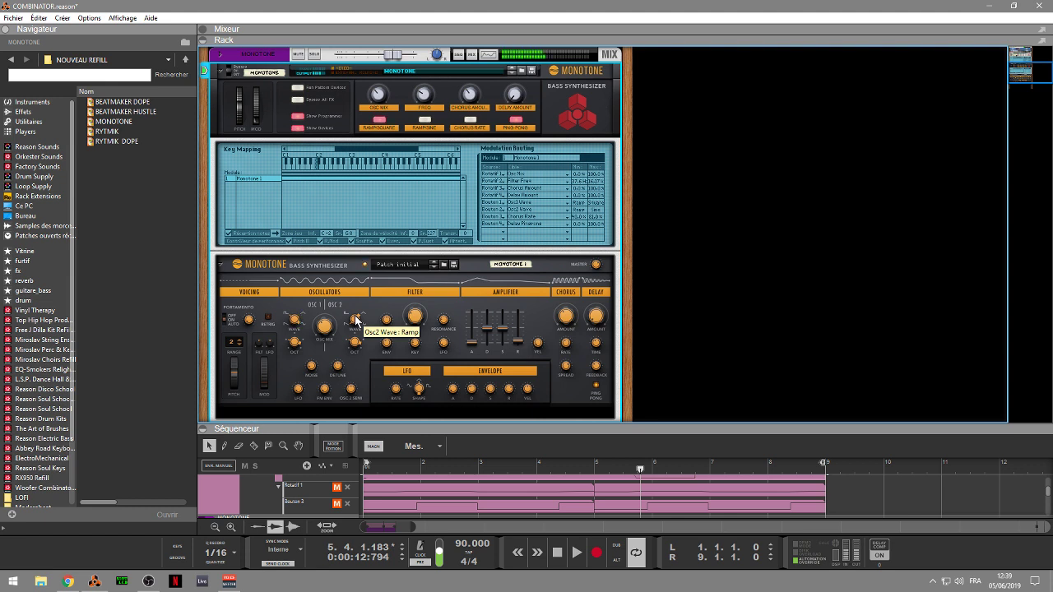
{"action": "scroll", "coordinate": [357, 321], "scroll_direction": "down", "scroll_amount": 2}
{"action": "scroll", "coordinate": [356, 321], "scroll_direction": "up", "scroll_amount": 2}
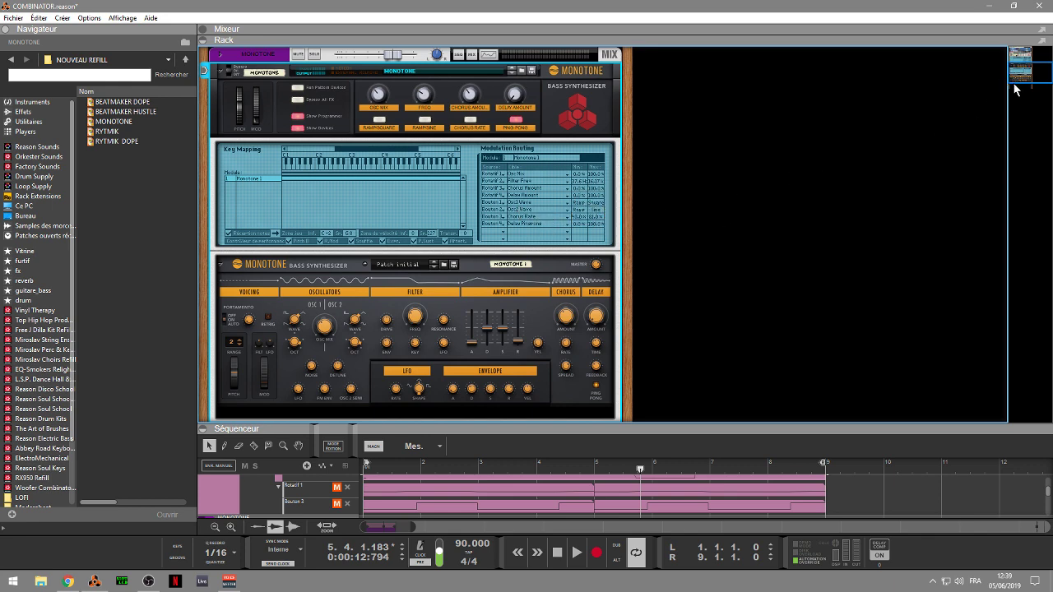
Enlarge the sequencer, play the song from the beginning, and inspect the Monotone synthesizer's Delay Amount.
{"action": "left_click_drag", "start_coordinate": [1027, 76], "coordinate": [1027, 85]}
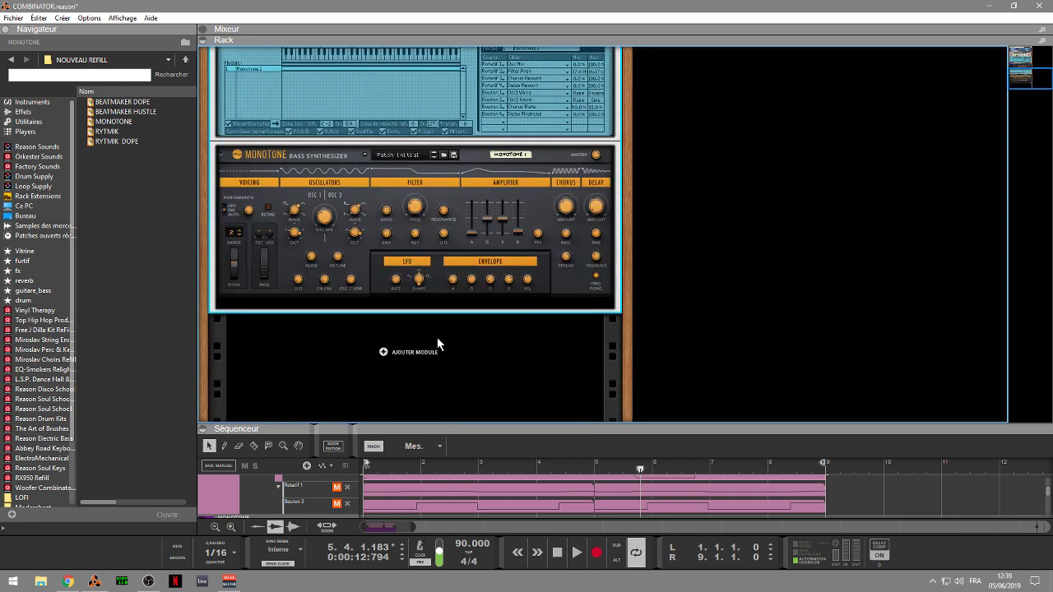
{"action": "left_click_drag", "start_coordinate": [242, 426], "coordinate": [302, 323]}
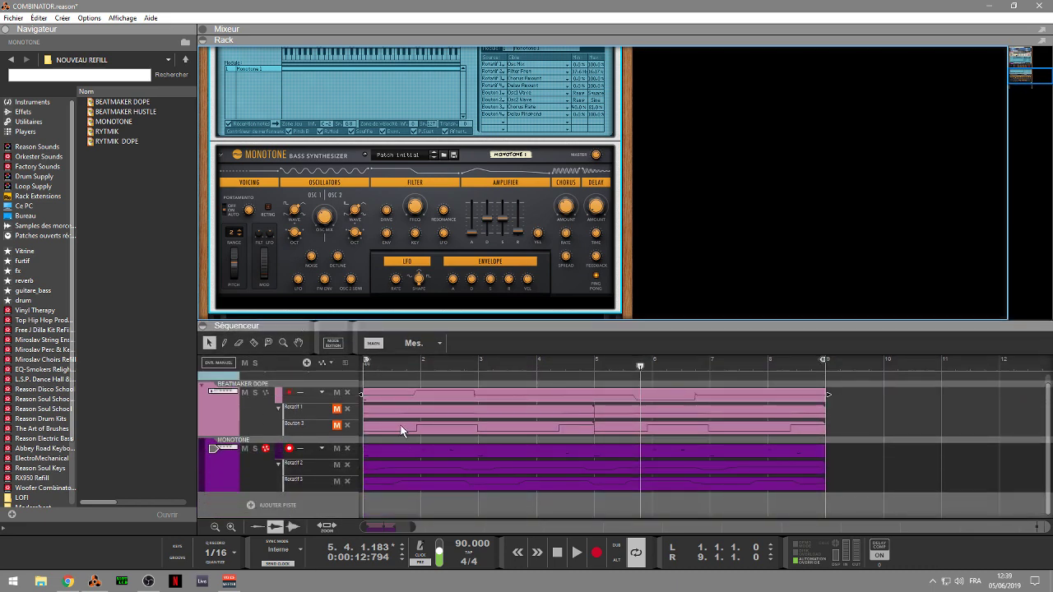
{"action": "key", "text": "Home"}
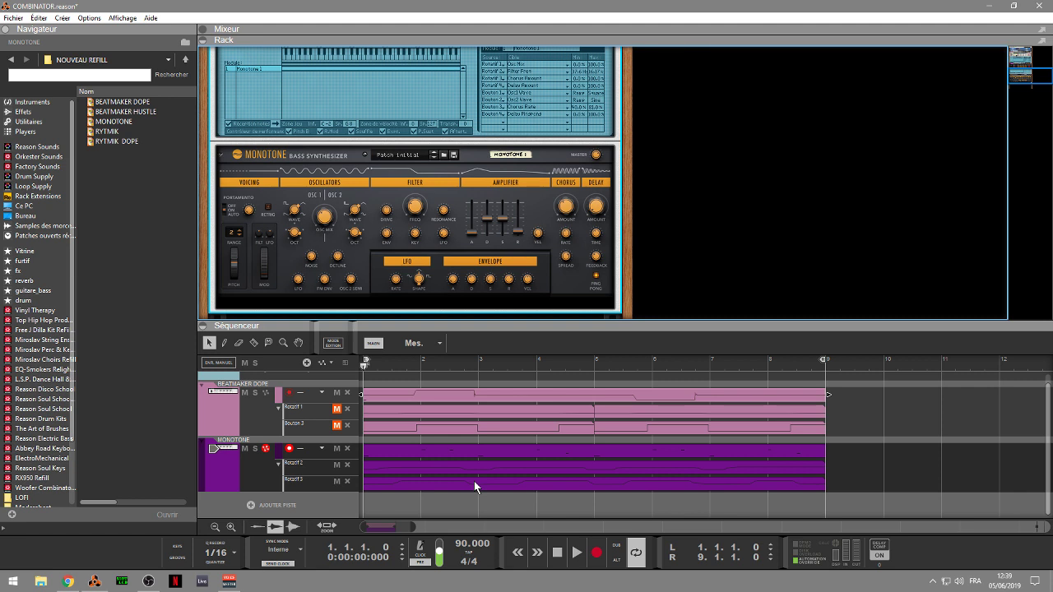
{"action": "key", "text": "space"}
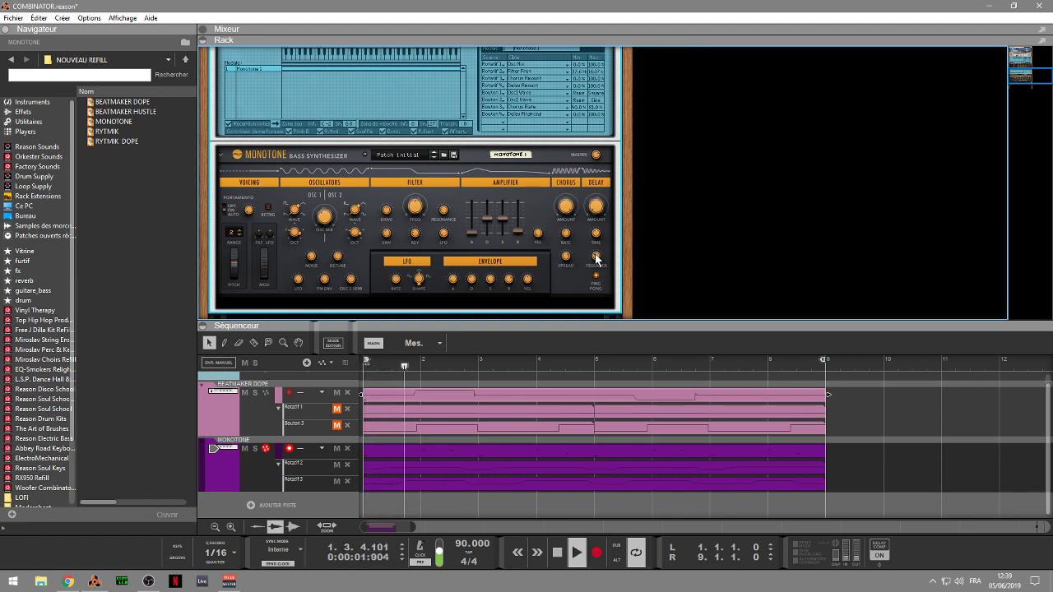
{"action": "left_click", "coordinate": [597, 216]}
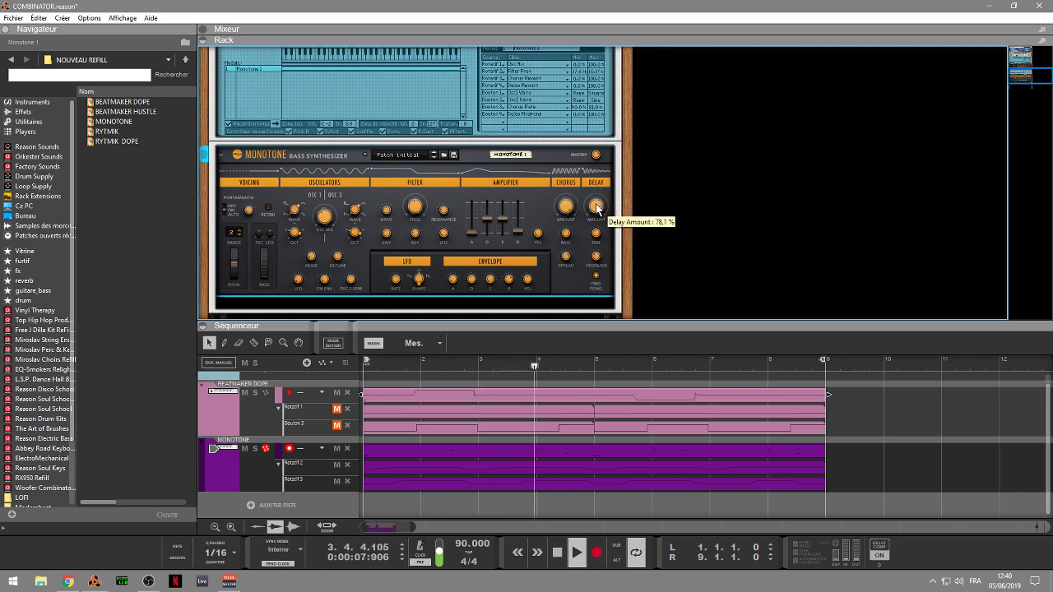
Unmute the BEATMAKER DOPE track's Rotatif 1 and Bouton 3 automation lanes and restart playback from the song's beginning.
{"action": "left_click", "coordinate": [336, 409]}
{"action": "left_click", "coordinate": [333, 428]}
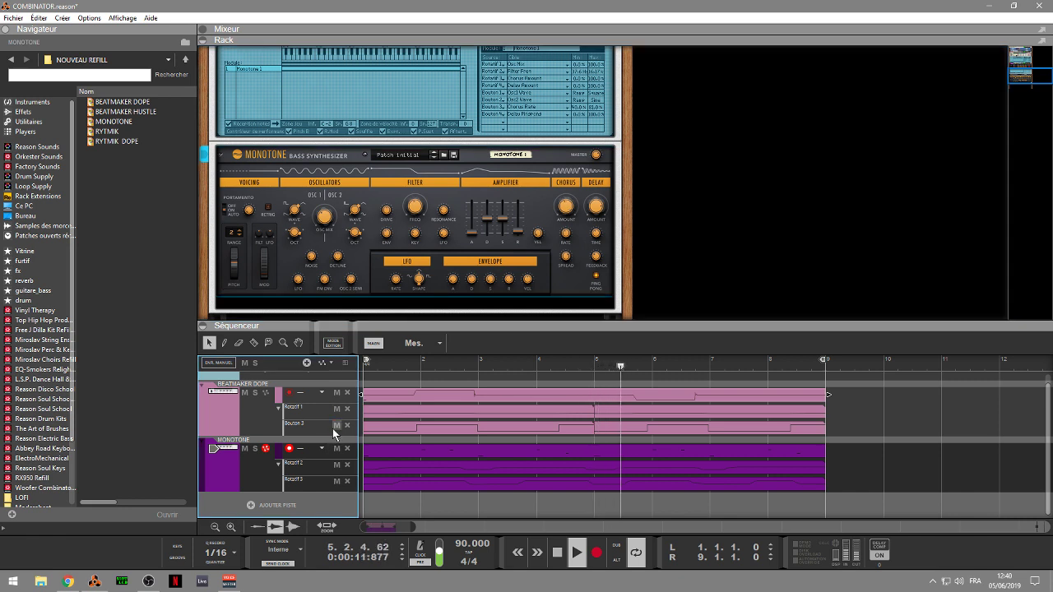
{"action": "key", "text": "space"}
{"action": "key", "text": "KP_0"}
{"action": "key", "text": "space"}
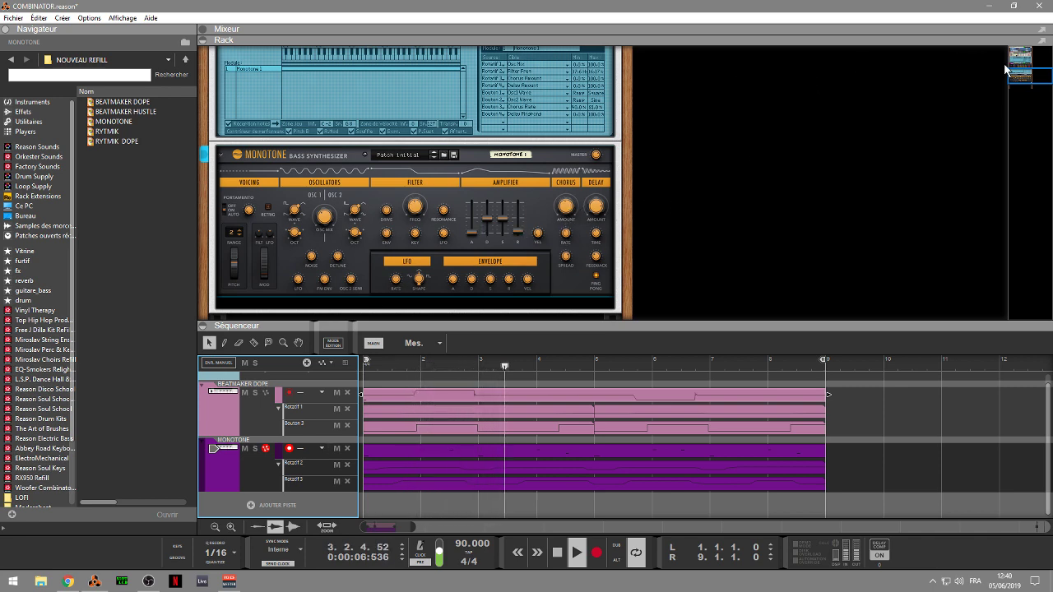
Hide the MONOTONE Combinator's programmer while keeping its synthesizer device shown.
{"action": "scroll", "coordinate": [896, 64], "scroll_direction": "up", "scroll_amount": 3}
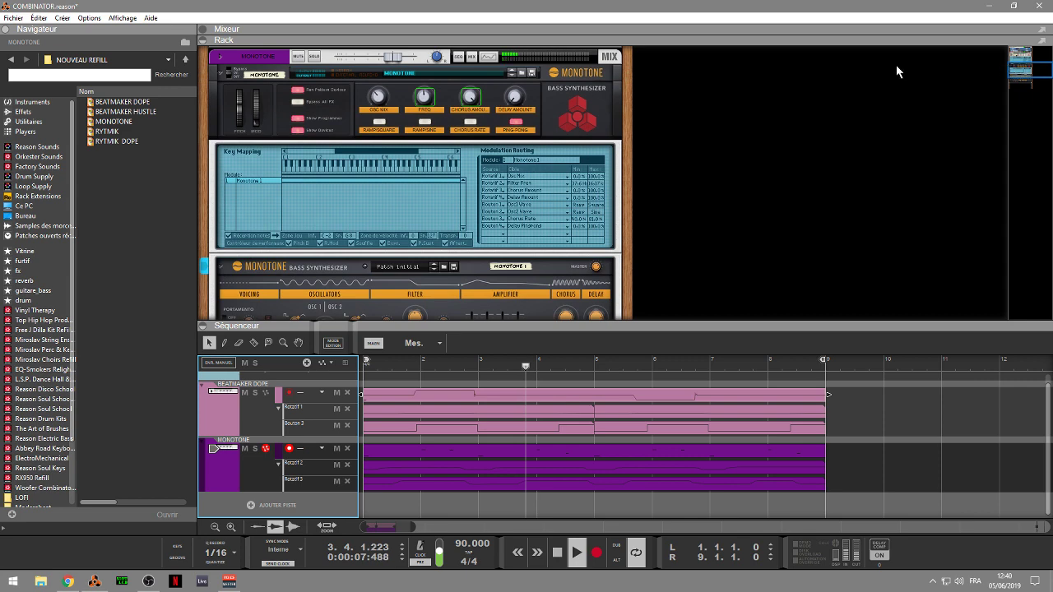
{"action": "left_click", "coordinate": [297, 131]}
{"action": "left_click", "coordinate": [297, 131]}
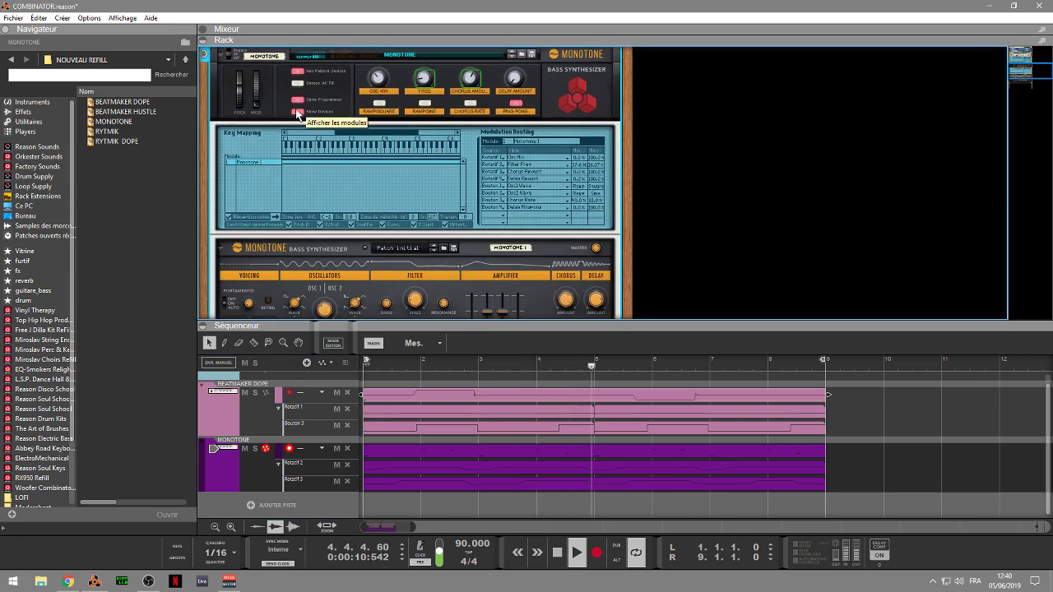
{"action": "left_click", "coordinate": [297, 118]}
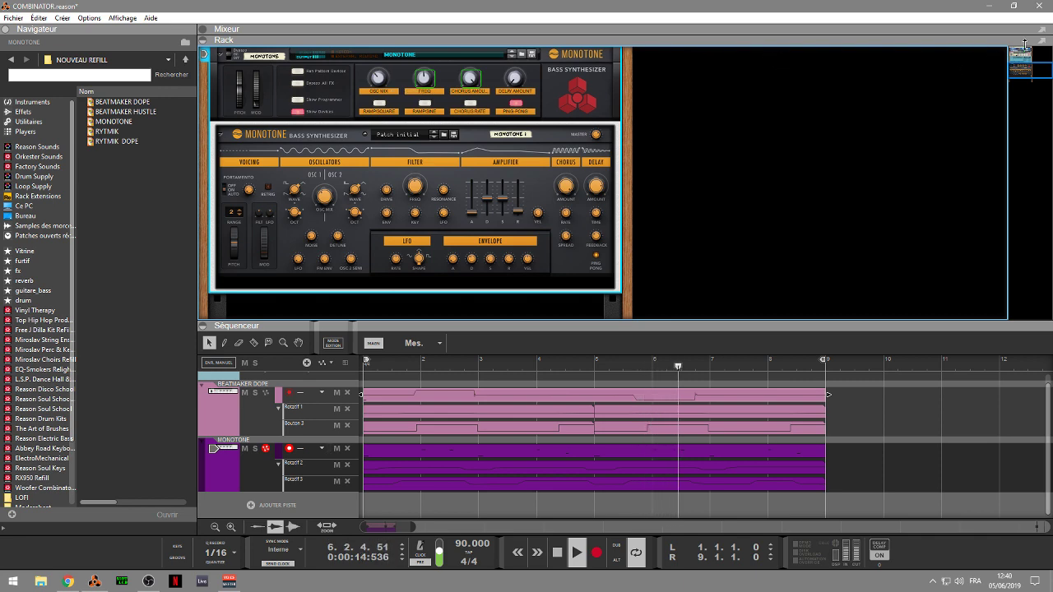
Collapse the sequencer and show the BEATMAKER DOPE Combinator's devices.
{"action": "mouse_move", "coordinate": [1033, 69]}
{"action": "left_mouse_down"}
{"action": "mouse_move", "coordinate": [1027, 51]}
{"action": "mouse_move", "coordinate": [1024, 62]}
{"action": "left_mouse_up"}
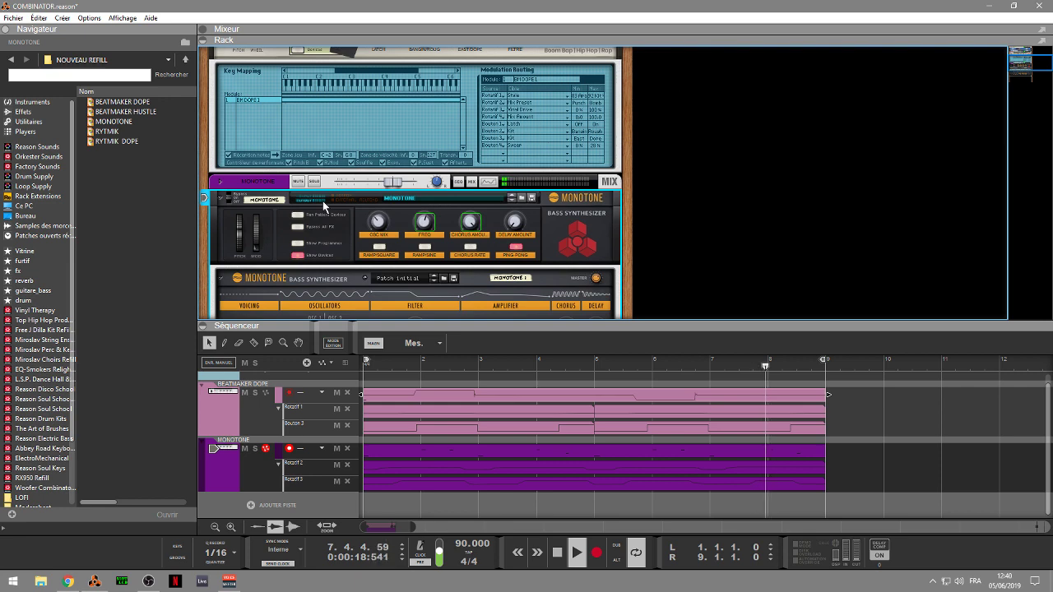
{"action": "left_click", "coordinate": [204, 327]}
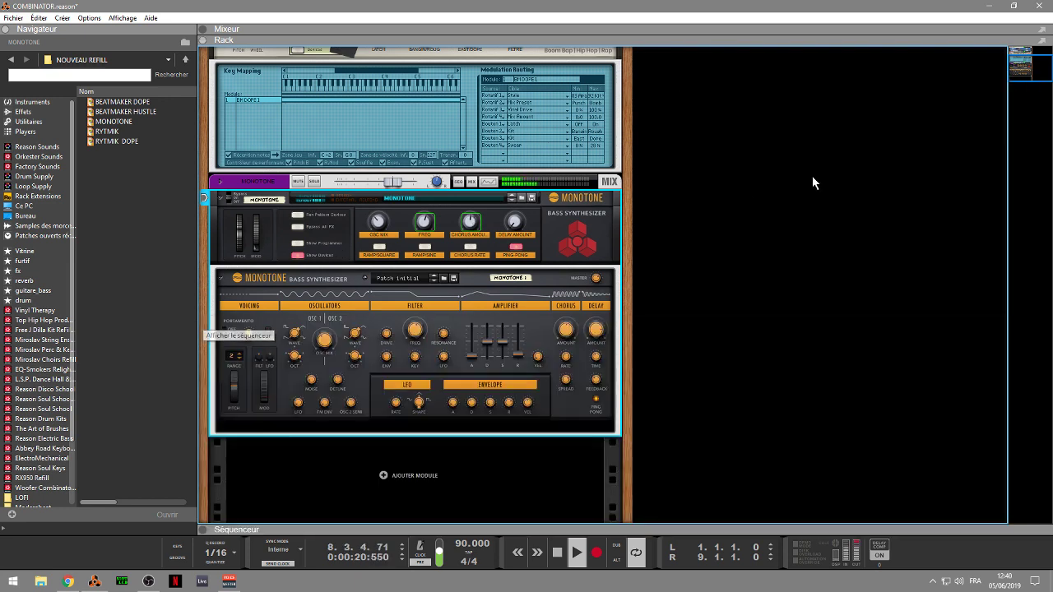
{"action": "left_click_drag", "start_coordinate": [1017, 69], "coordinate": [1018, 62]}
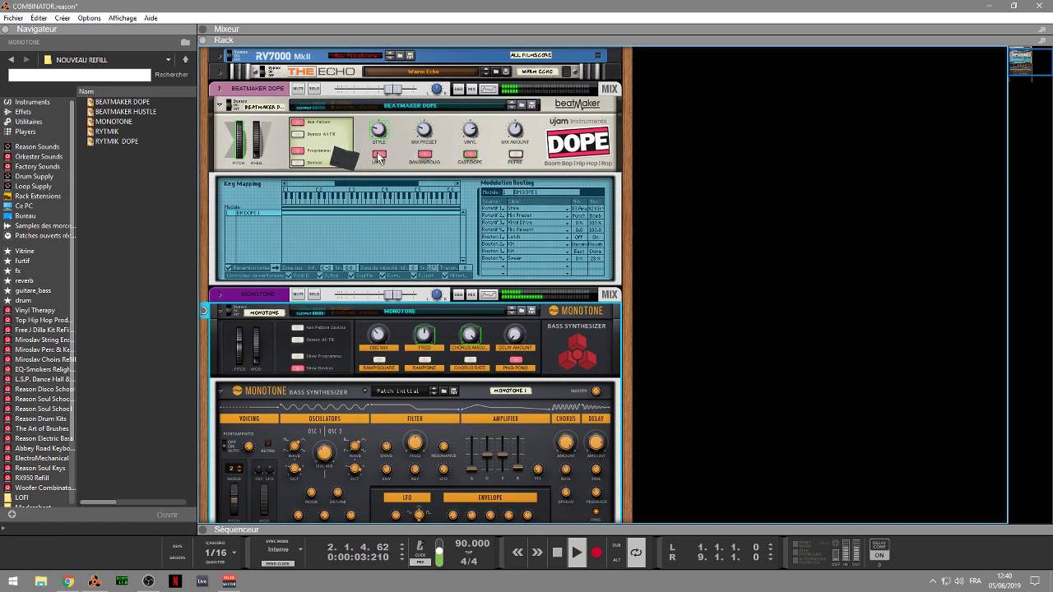
{"action": "left_click", "coordinate": [298, 164]}
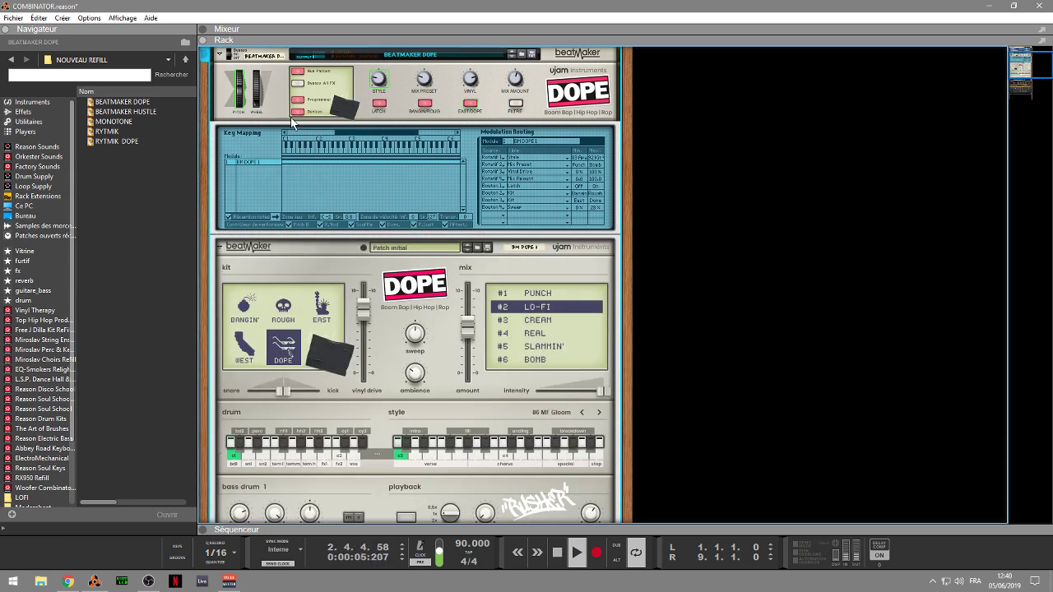
Switch the drum kit to East, hide the BEATMAKER DOPE programmer, and return the kit to Dope.
{"action": "left_click", "coordinate": [322, 307]}
{"action": "left_click", "coordinate": [298, 100]}
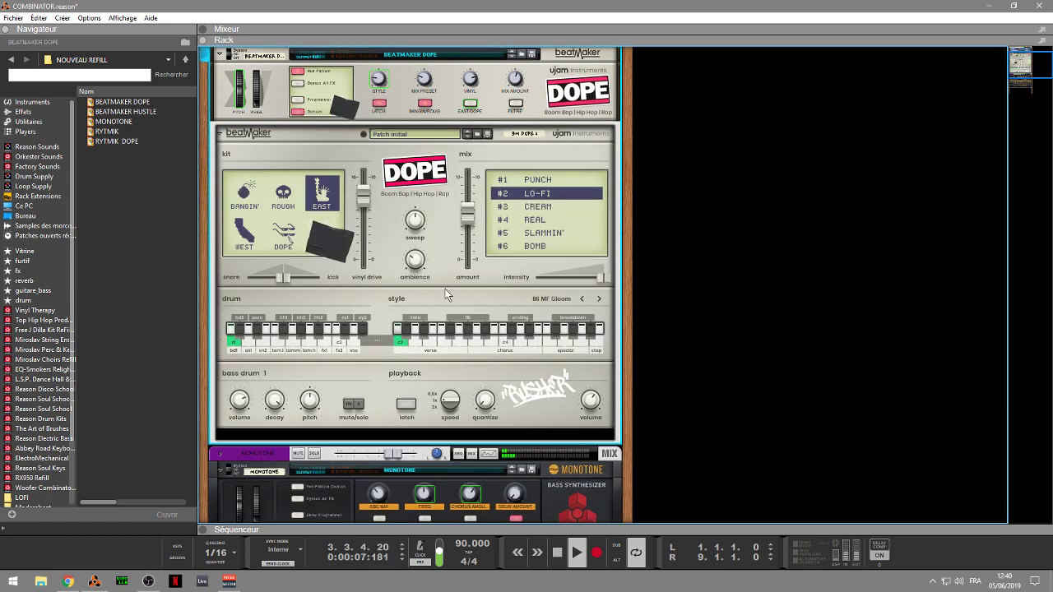
{"action": "left_click", "coordinate": [283, 233]}
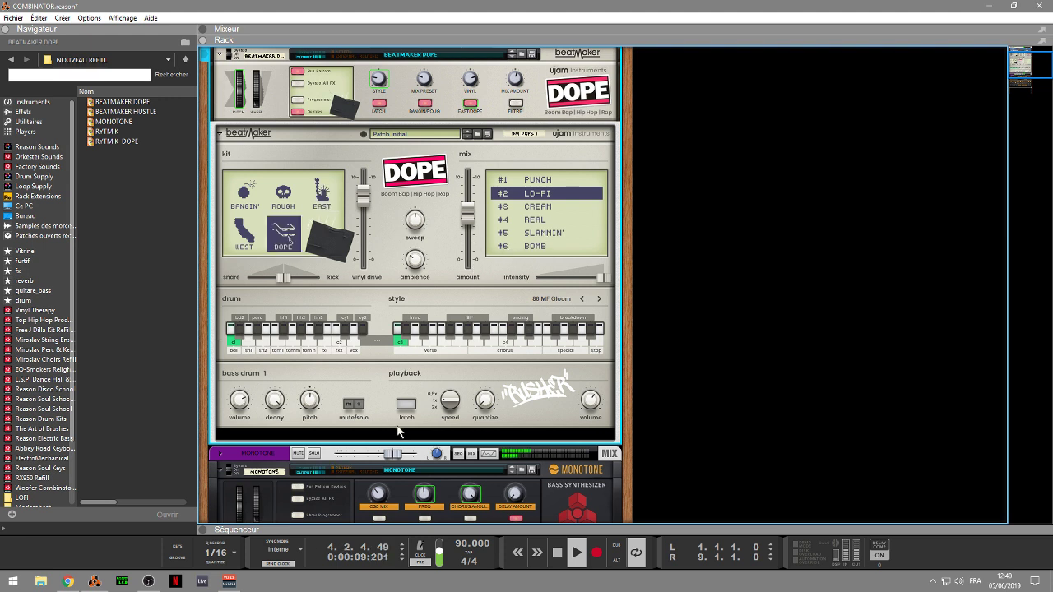
Switch the BEATMAKER DOPE drum kit between East and Dope while the song plays.
{"action": "left_click", "coordinate": [322, 194]}
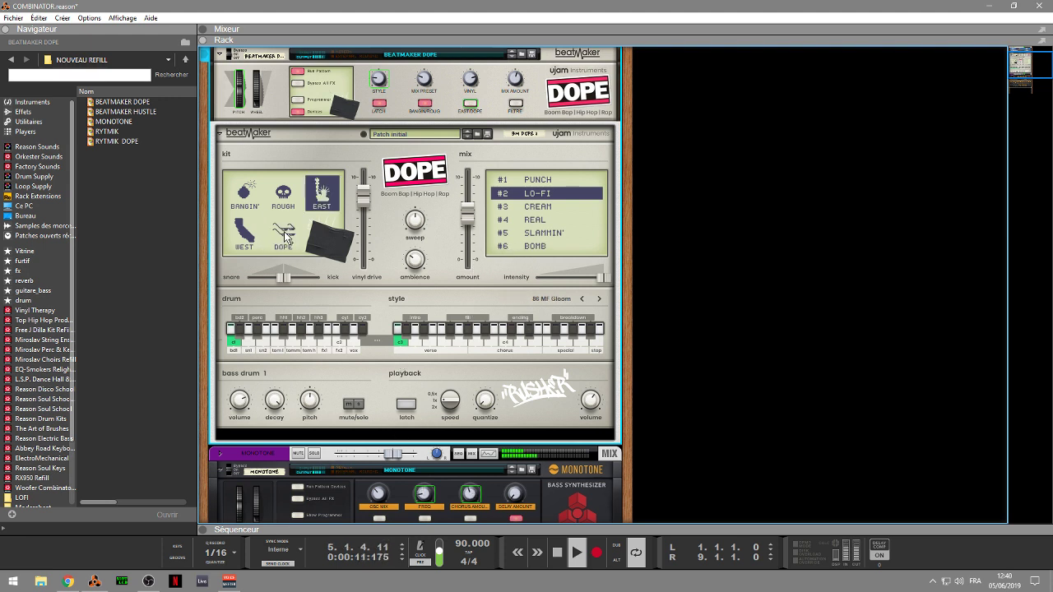
{"action": "left_click", "coordinate": [290, 234]}
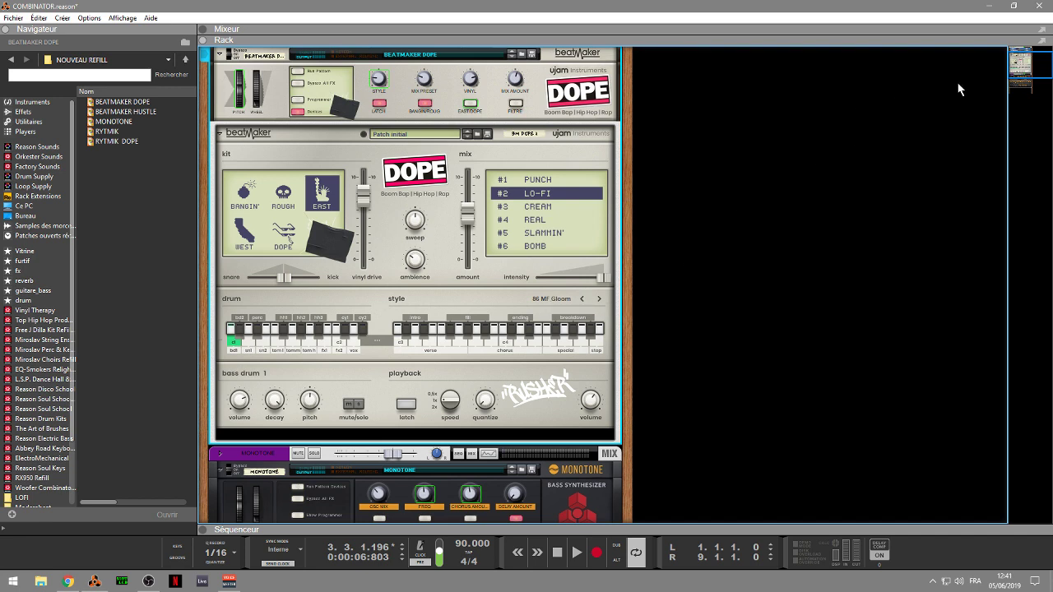
Hide the devices of both the BEATMAKER DOPE and MONOTONE Combinators so only their control panels are shown.
{"action": "left_click_drag", "start_coordinate": [1020, 66], "coordinate": [1022, 62]}
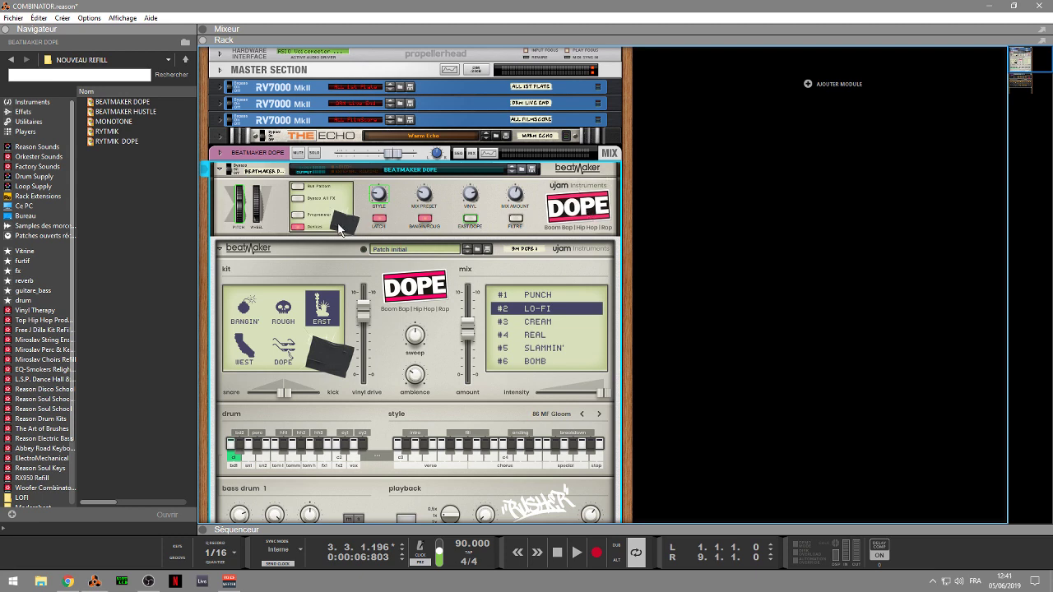
{"action": "left_click", "coordinate": [297, 227]}
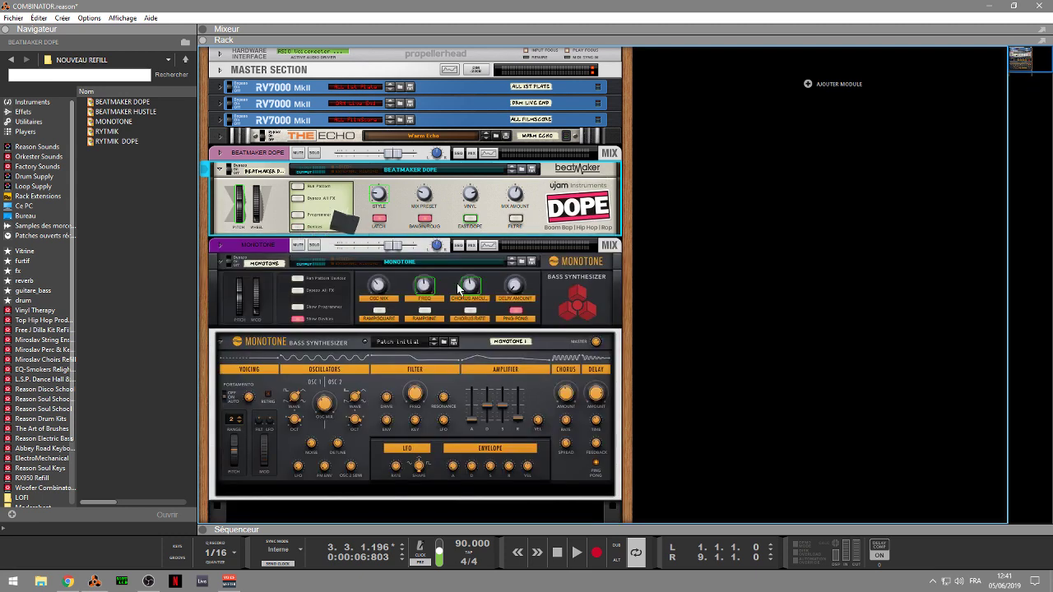
{"action": "left_click", "coordinate": [297, 318]}
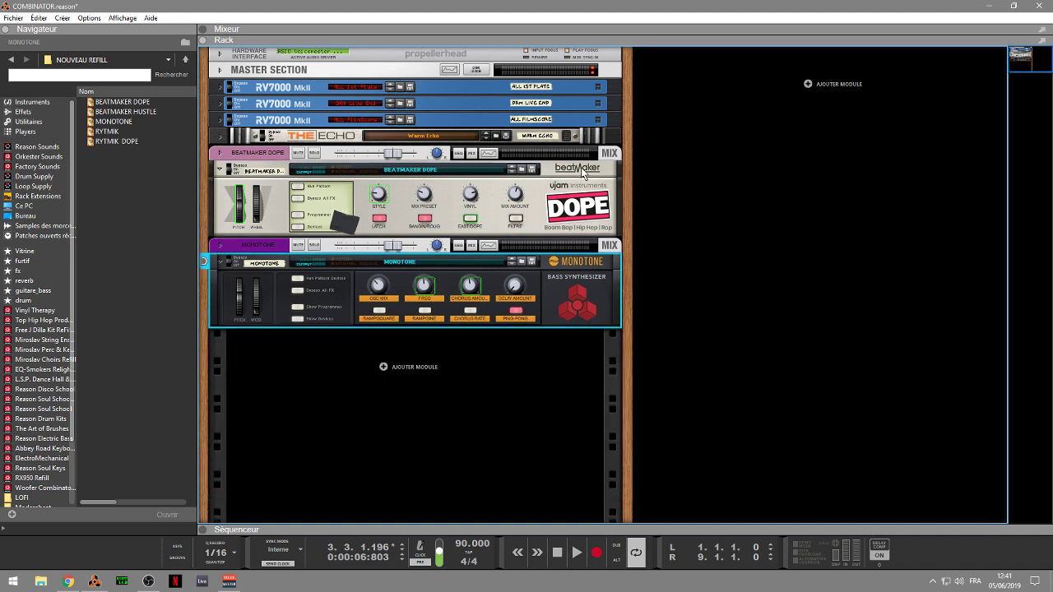
Create an empty Combinator in the free rack column beside the existing devices.
{"action": "left_click", "coordinate": [808, 85]}
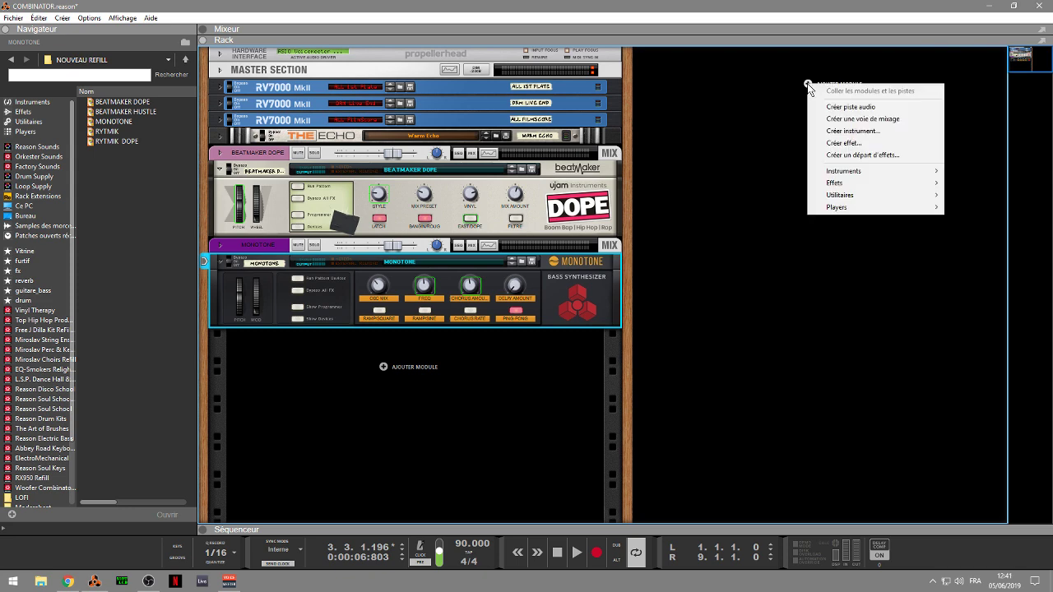
{"action": "mouse_move", "coordinate": [847, 175]}
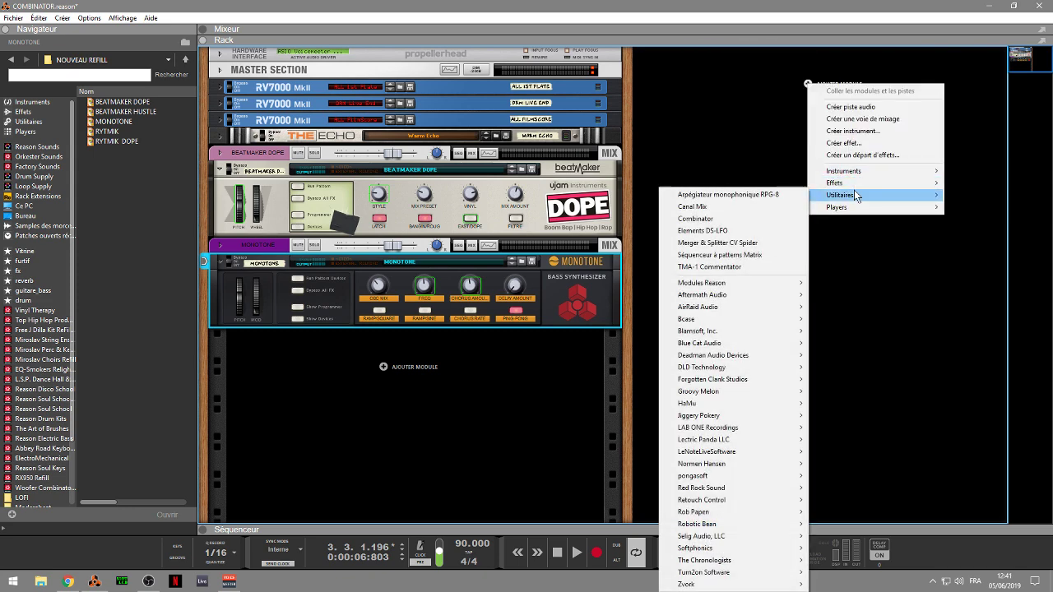
{"action": "left_click", "coordinate": [764, 219]}
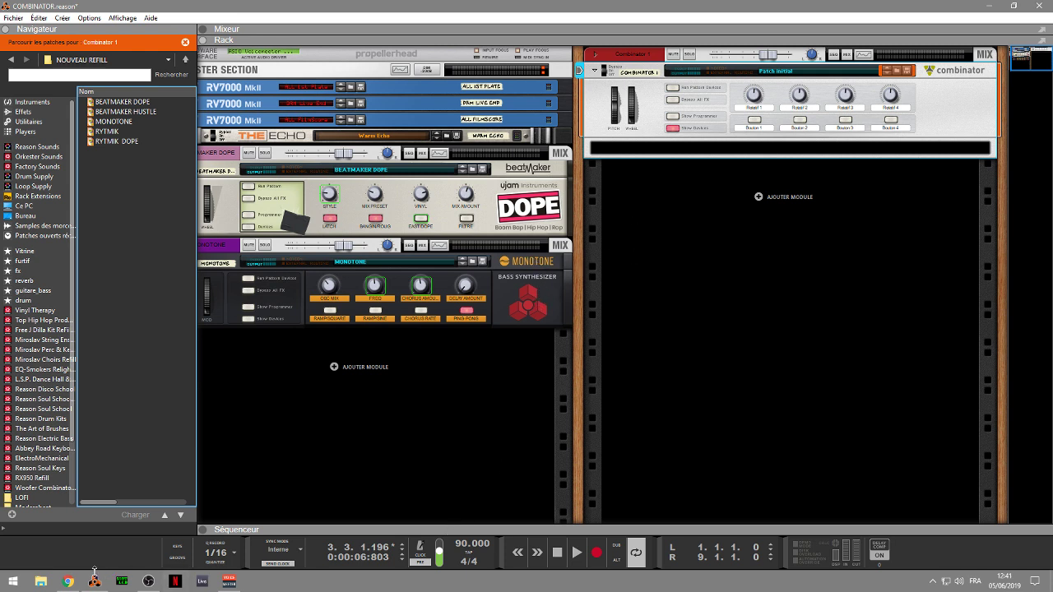
Switch to Chrome and view the introduction and free backdrop download link on the Reasonistas Combinator backdrops page.
{"action": "left_click", "coordinate": [68, 582]}
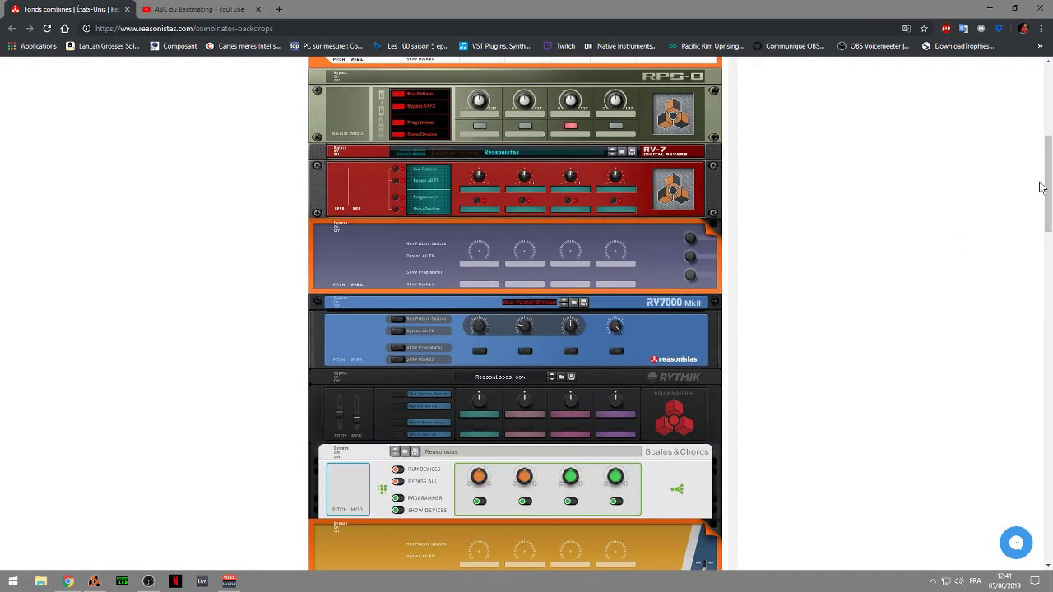
{"action": "left_click_drag", "start_coordinate": [1047, 183], "coordinate": [1047, 112]}
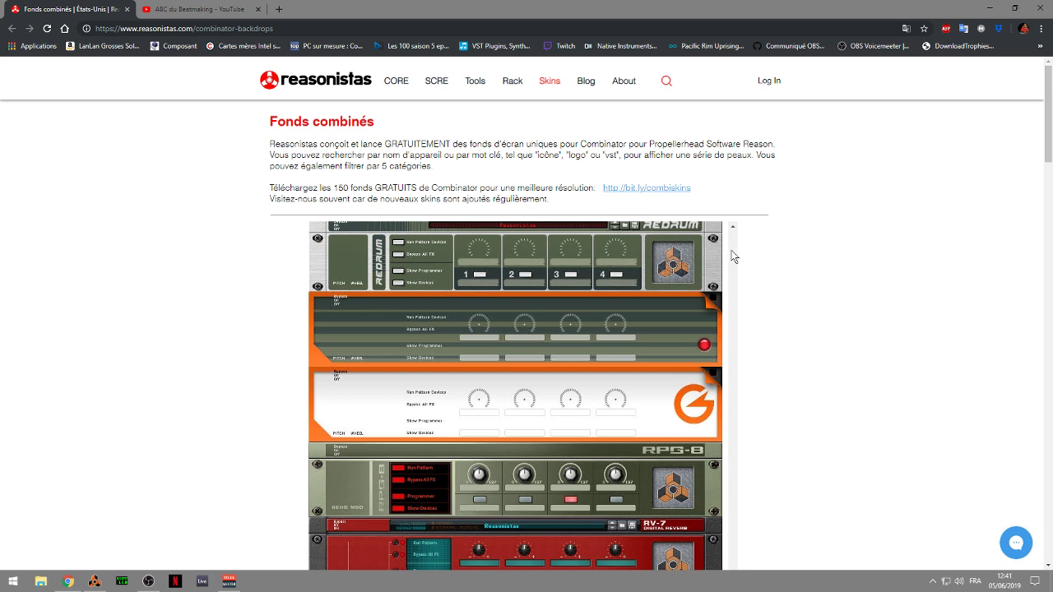